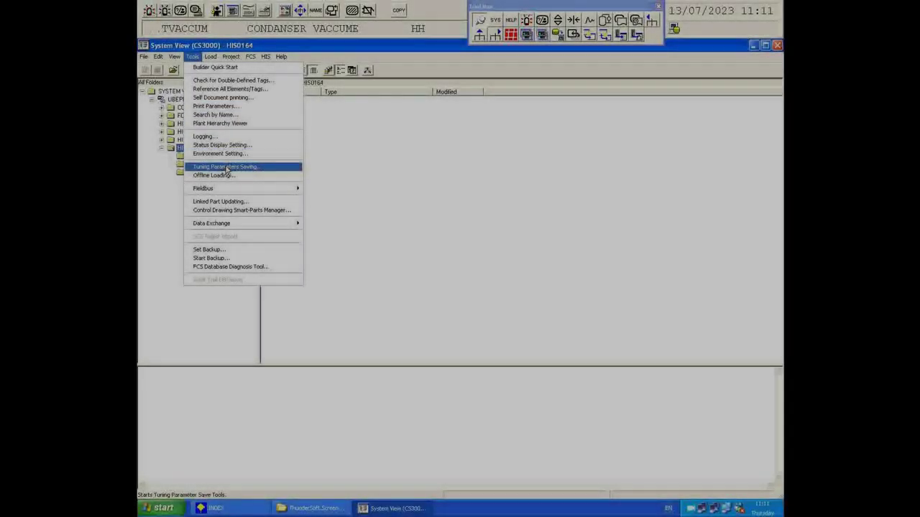
- Save the tuning parameters of station FCS0101 in project UBEPL, and close the save windows once the save has run
{"action": "left_click", "coordinate": [226, 166]}
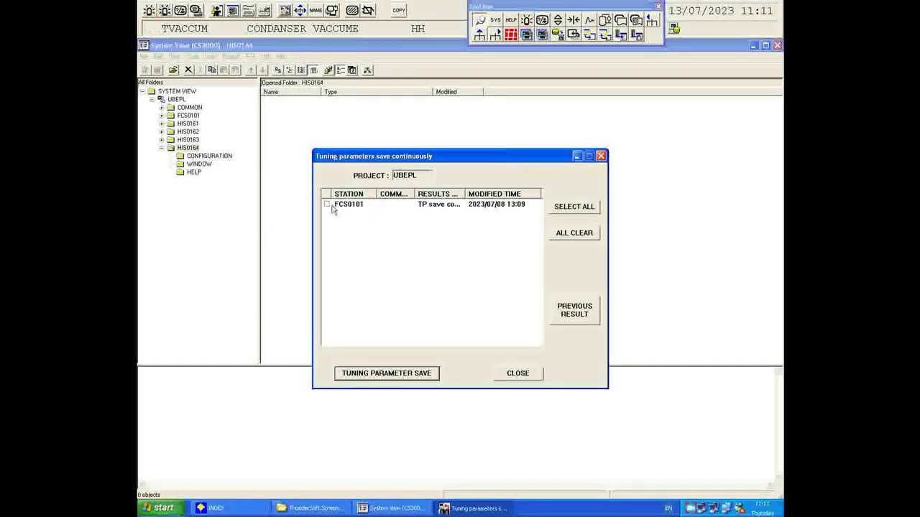
{"action": "left_click", "coordinate": [327, 205]}
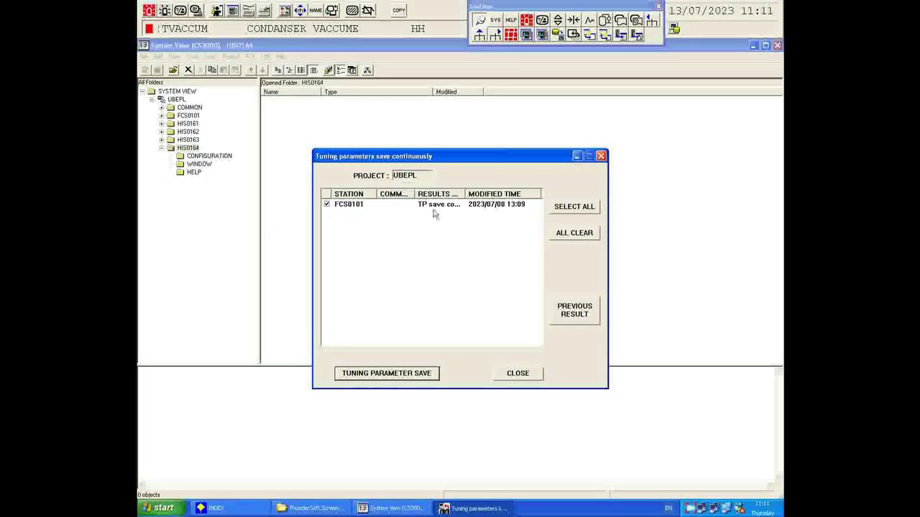
{"action": "mouse_move", "coordinate": [465, 193]}
{"action": "left_mouse_down"}
{"action": "mouse_move", "coordinate": [510, 194]}
{"action": "mouse_move", "coordinate": [466, 194]}
{"action": "left_mouse_up"}
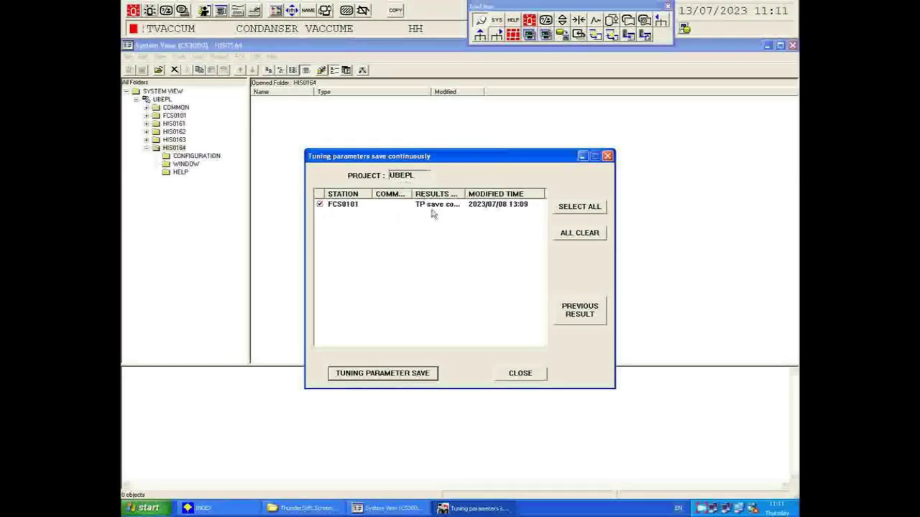
{"action": "mouse_move", "coordinate": [466, 194]}
{"action": "left_mouse_down"}
{"action": "mouse_move", "coordinate": [513, 195]}
{"action": "mouse_move", "coordinate": [457, 195]}
{"action": "left_mouse_up"}
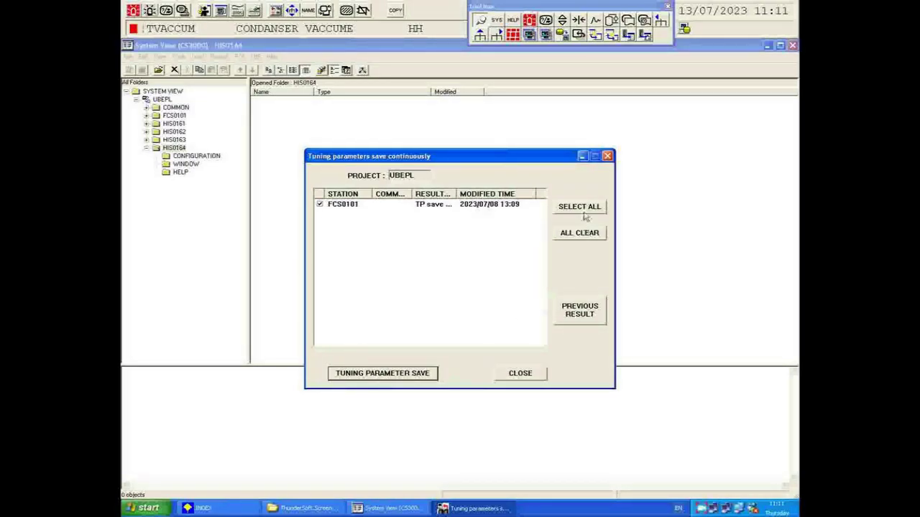
{"action": "left_click", "coordinate": [378, 377]}
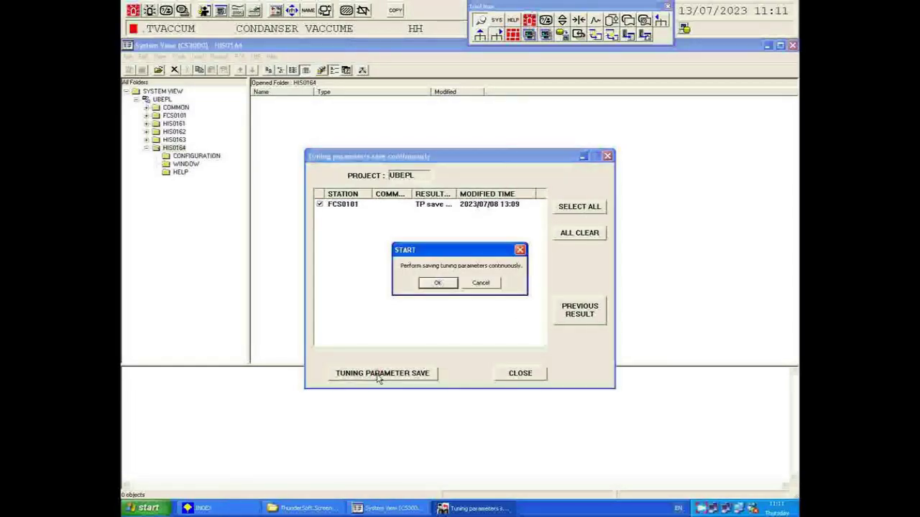
{"action": "left_click", "coordinate": [435, 284]}
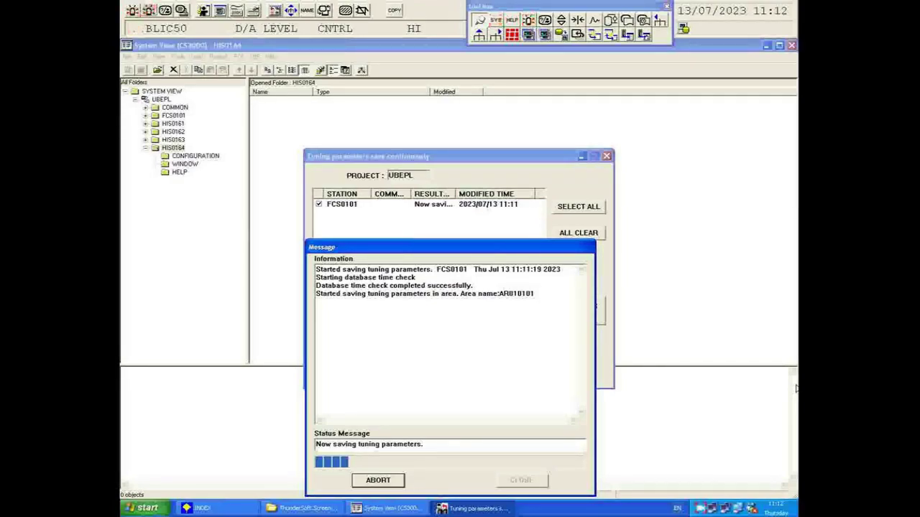
{"action": "left_click_drag", "start_coordinate": [464, 246], "coordinate": [460, 159]}
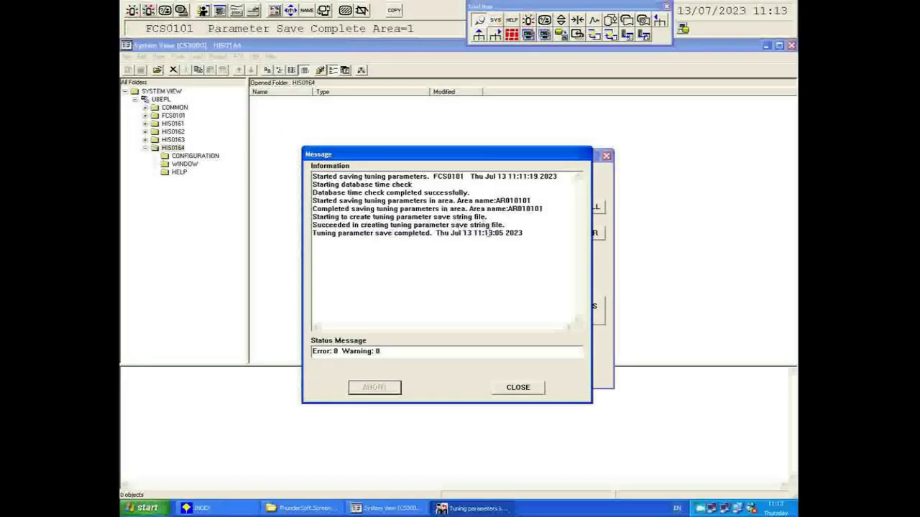
{"action": "left_click", "coordinate": [522, 387]}
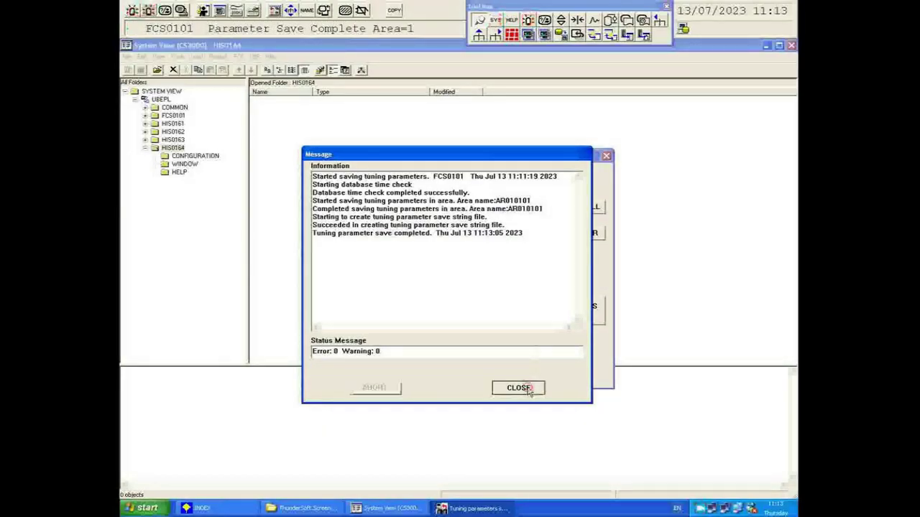
{"action": "left_click", "coordinate": [606, 155]}
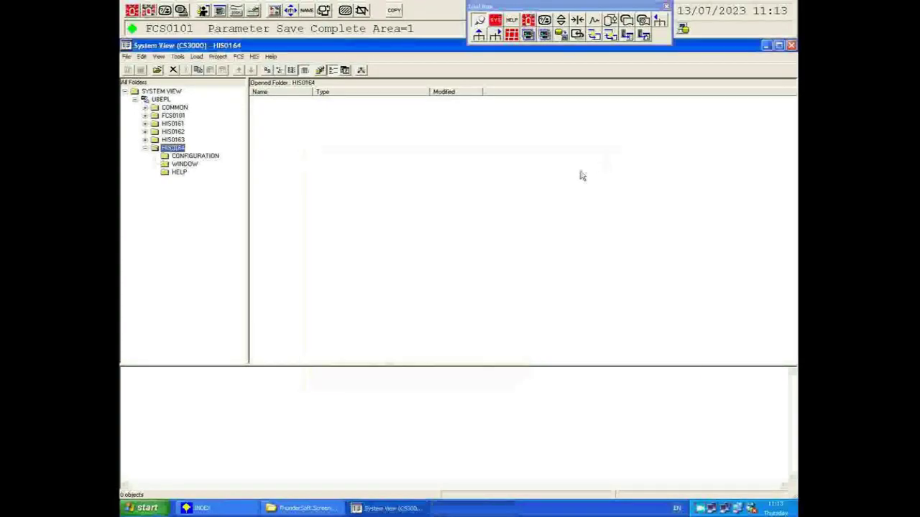
- Open the backup settings and examine the available backup destination folders in DCS BACKUP on His0163, including CURRENT BACKUP, without choosing one
{"action": "right_click", "coordinate": [176, 144]}
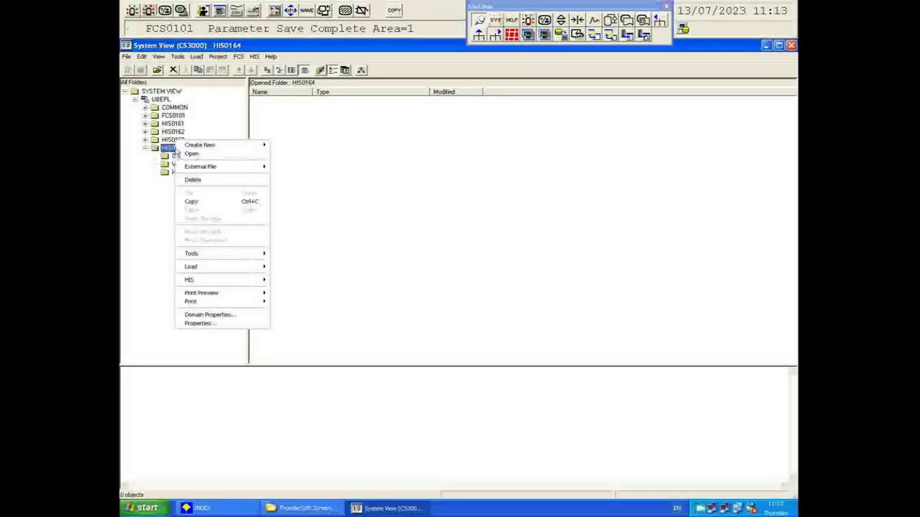
{"action": "left_click", "coordinate": [178, 56]}
{"action": "left_click", "coordinate": [178, 56]}
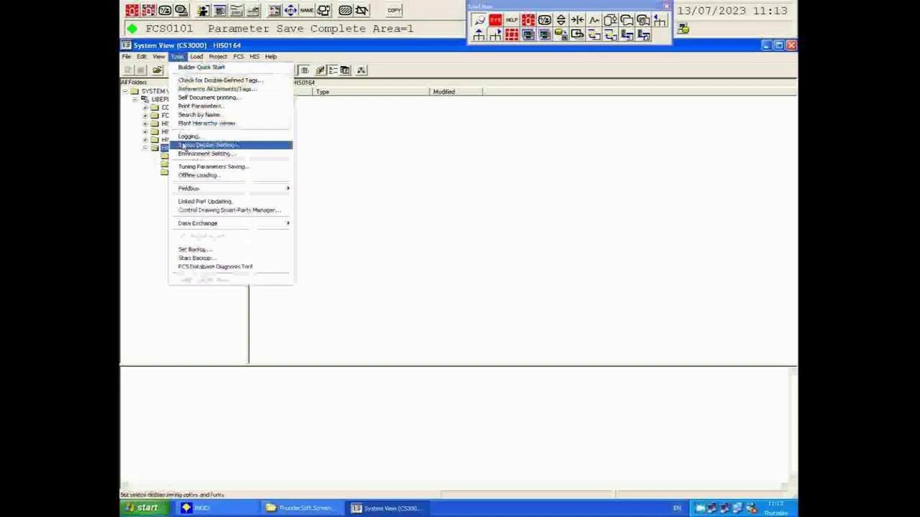
{"action": "left_click", "coordinate": [214, 250]}
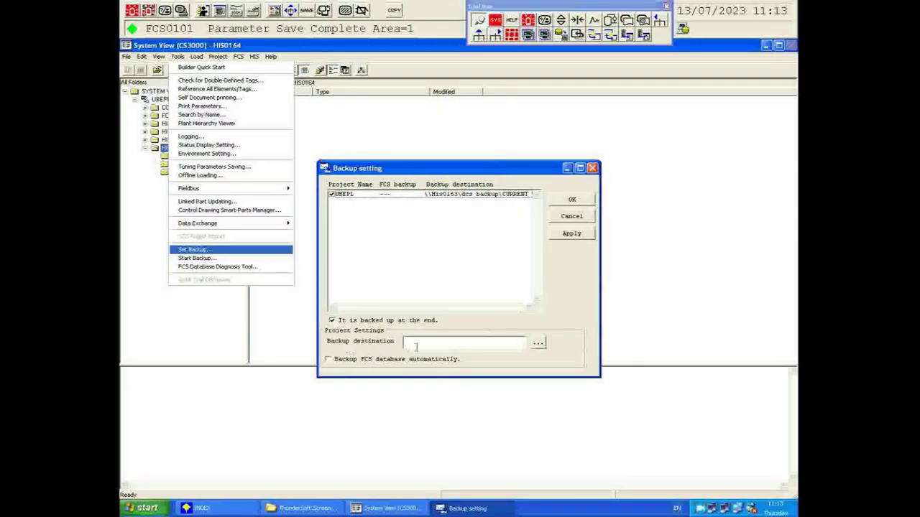
{"action": "left_click", "coordinate": [539, 346]}
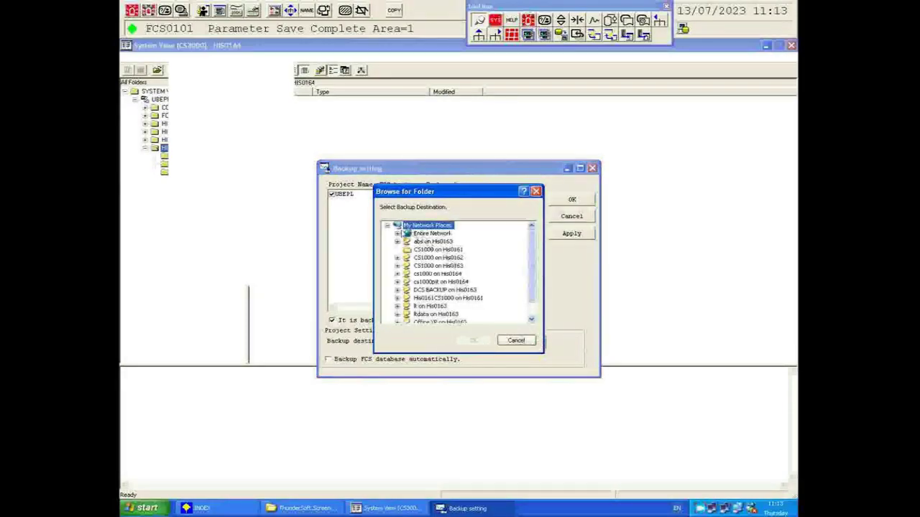
{"action": "scroll", "coordinate": [407, 305], "scroll_direction": "down", "scroll_amount": 1}
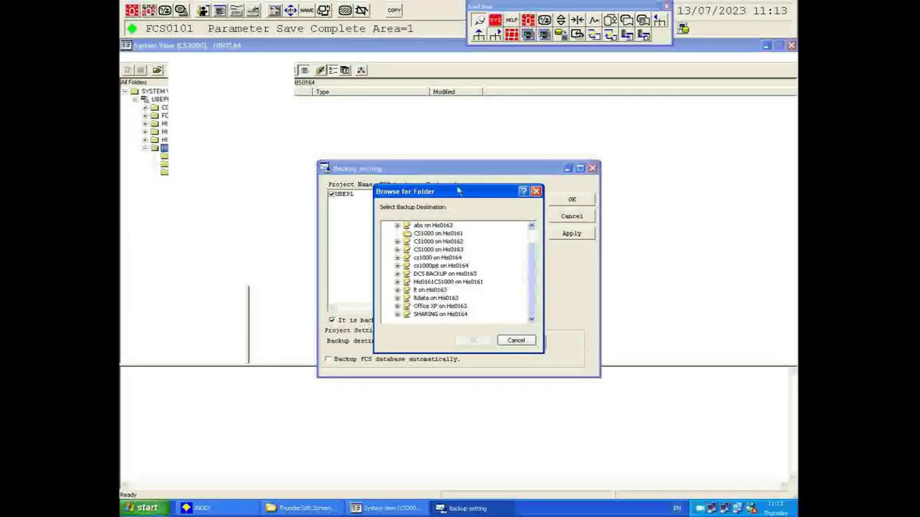
{"action": "left_click_drag", "start_coordinate": [457, 191], "coordinate": [457, 238]}
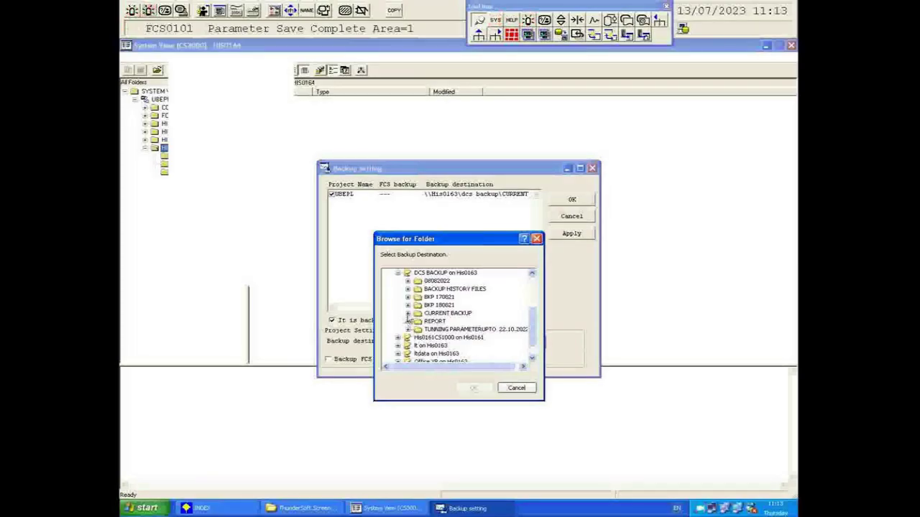
{"action": "left_click", "coordinate": [408, 313]}
{"action": "left_click", "coordinate": [418, 321]}
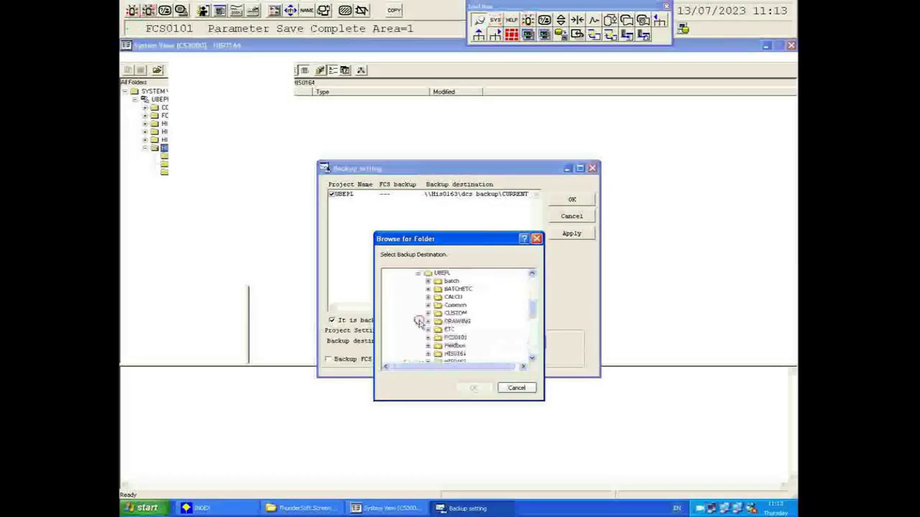
{"action": "scroll", "coordinate": [414, 330], "scroll_direction": "up", "scroll_amount": 3}
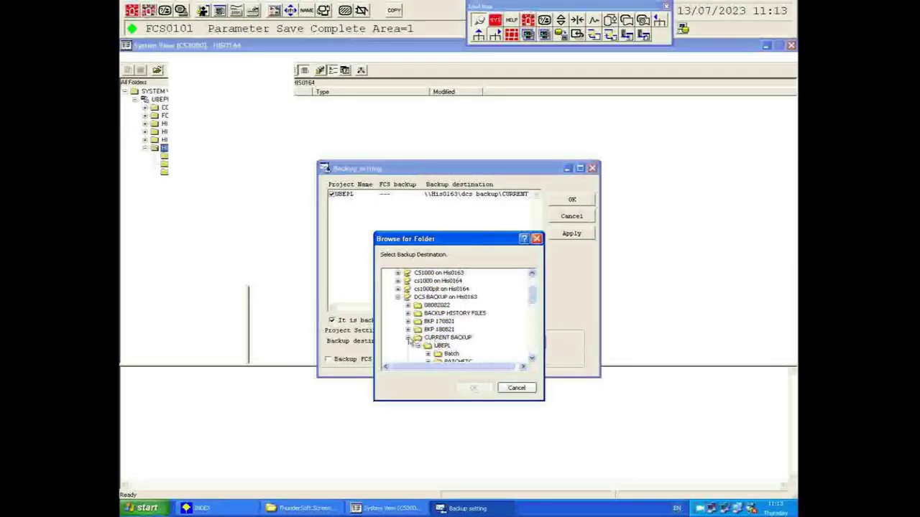
{"action": "left_click", "coordinate": [407, 338]}
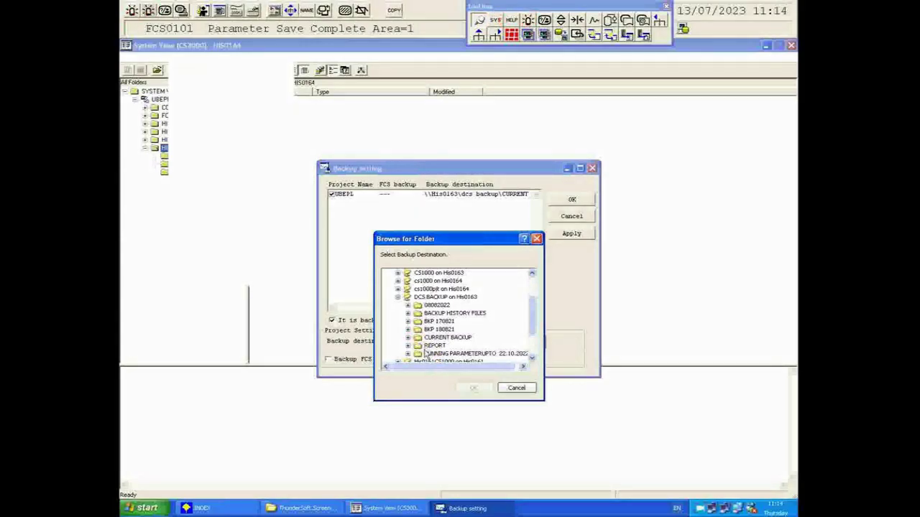
{"action": "scroll", "coordinate": [430, 356], "scroll_direction": "down", "scroll_amount": 3}
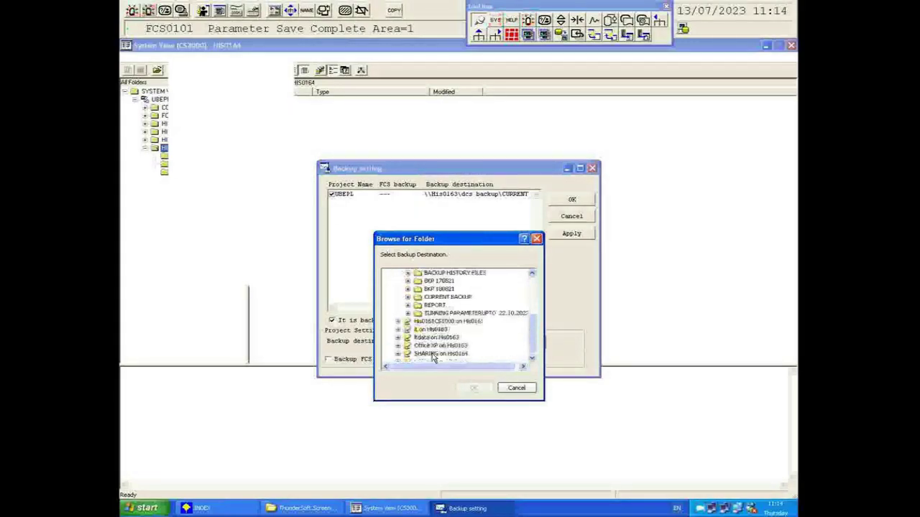
{"action": "left_click", "coordinate": [517, 388]}
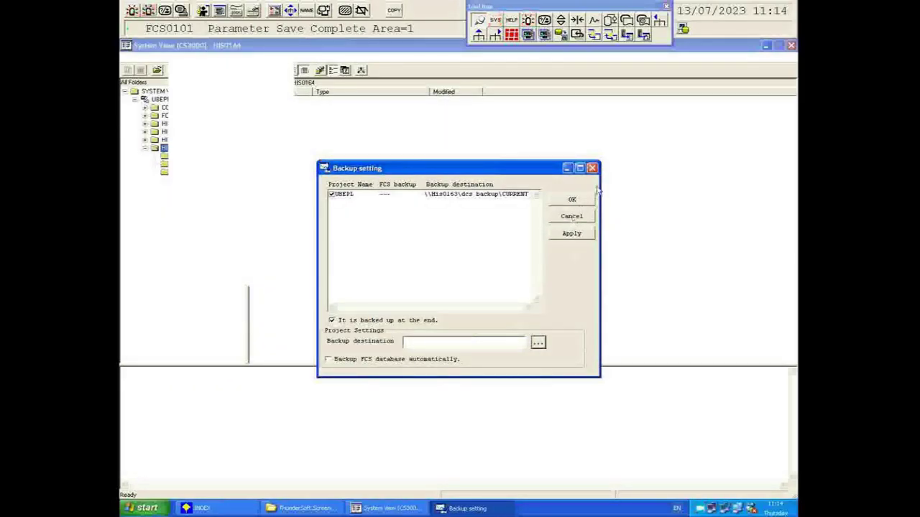
- Try enabling automatic FCS database backup for project UBEPL, and close the backup settings without applying
{"action": "left_click", "coordinate": [485, 201]}
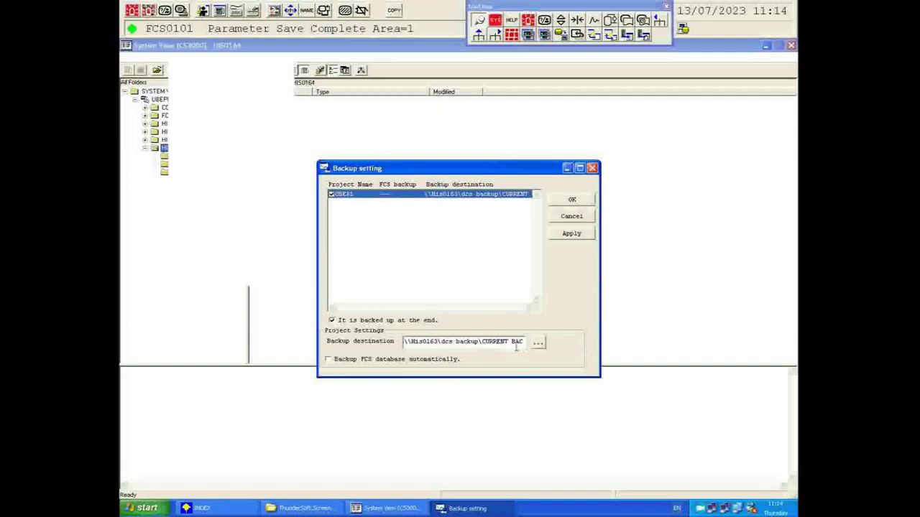
{"action": "left_click_drag", "start_coordinate": [392, 331], "coordinate": [422, 331]}
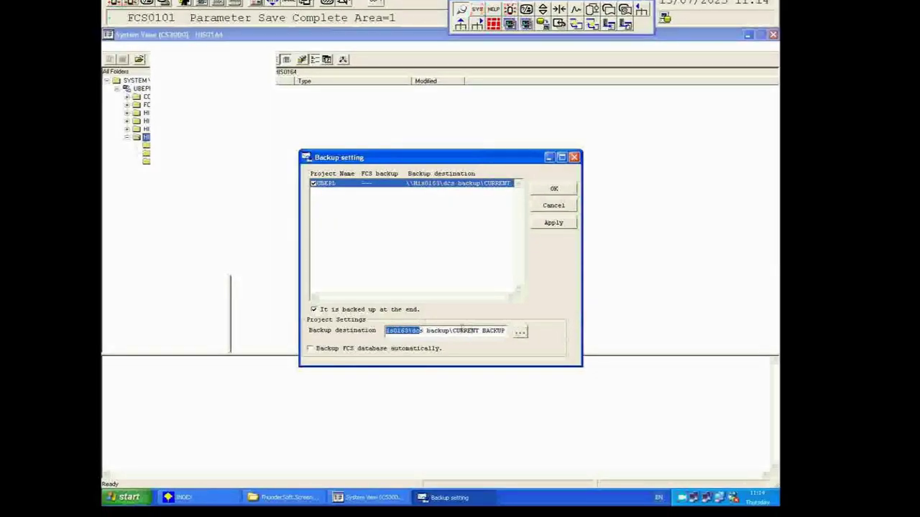
{"action": "left_click", "coordinate": [468, 351]}
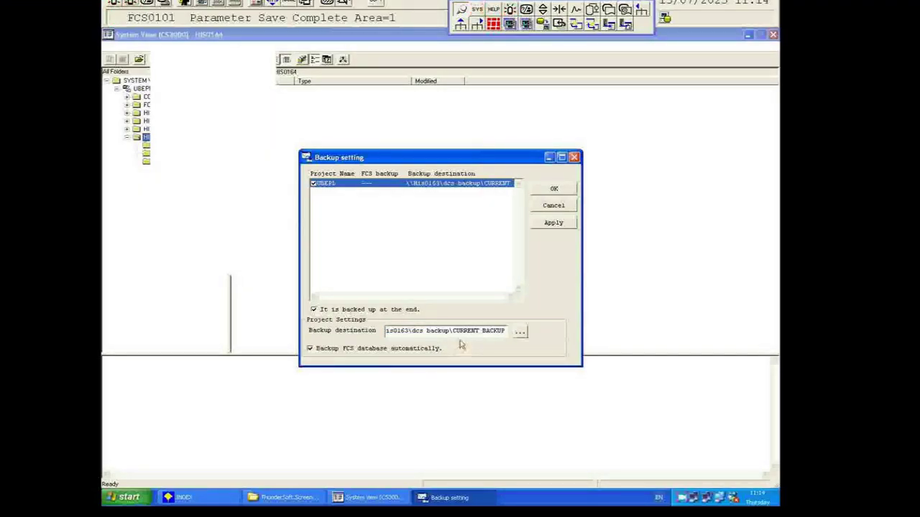
{"action": "left_click", "coordinate": [574, 157]}
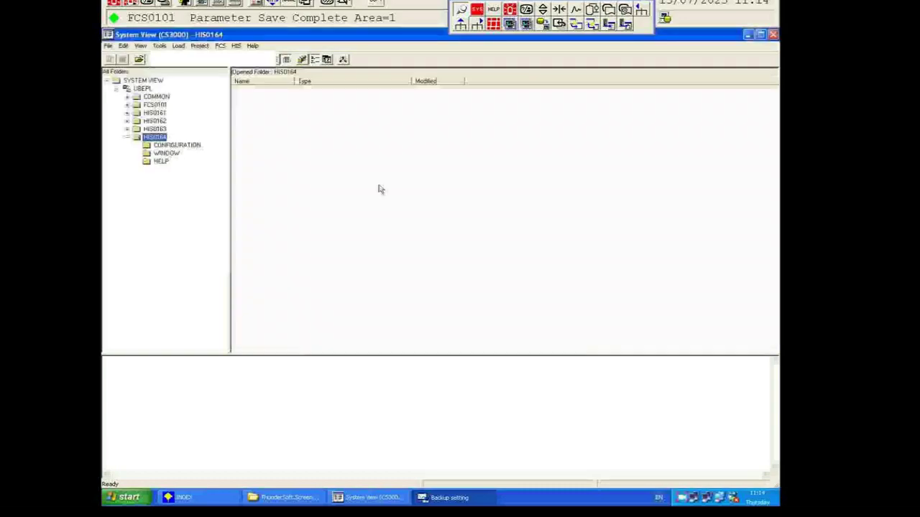
- Back up project UBEPL to \\His0163\dcs backup\CURRENT BACKUP, and close the backup status window when it finishes
{"action": "right_click", "coordinate": [154, 135]}
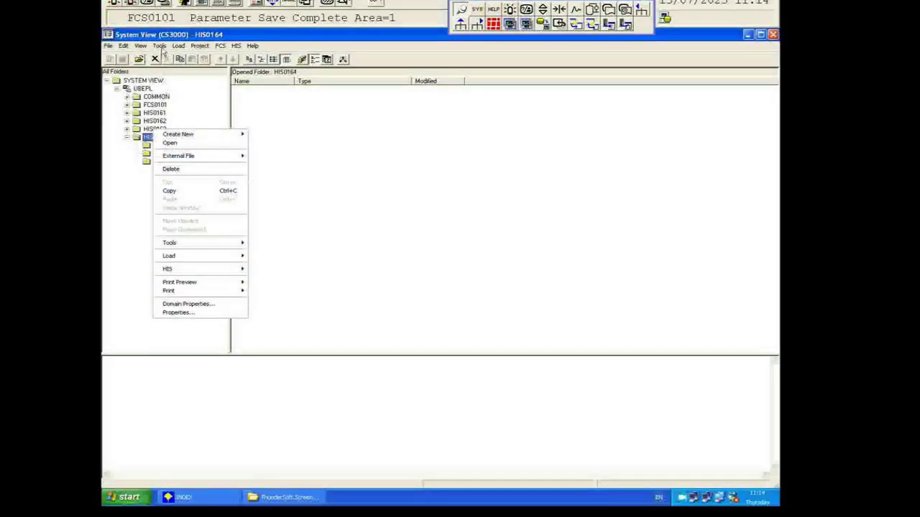
{"action": "left_click", "coordinate": [160, 46]}
{"action": "left_click", "coordinate": [160, 47]}
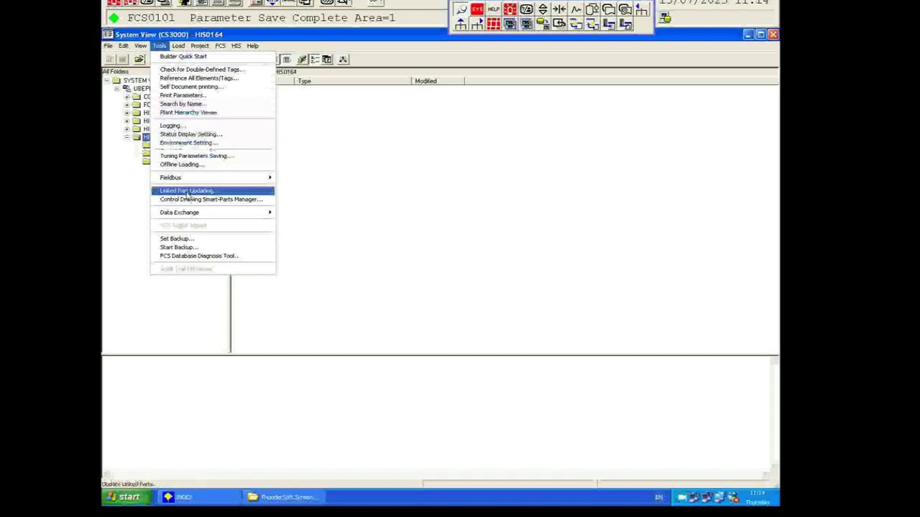
{"action": "left_click", "coordinate": [194, 248]}
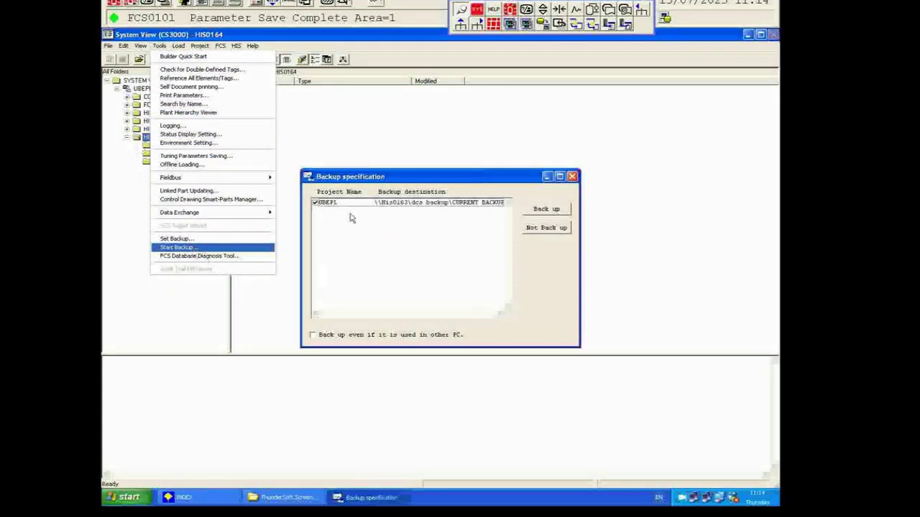
{"action": "left_click", "coordinate": [547, 210]}
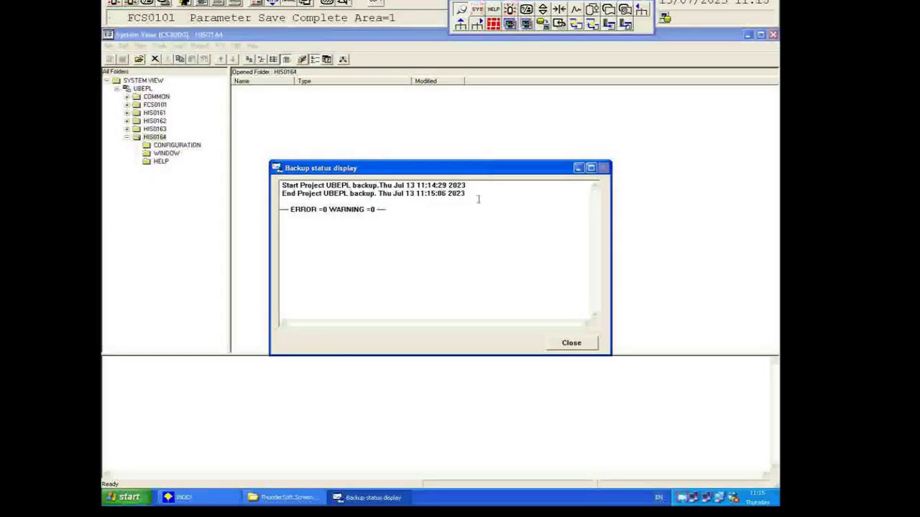
{"action": "left_click", "coordinate": [587, 345]}
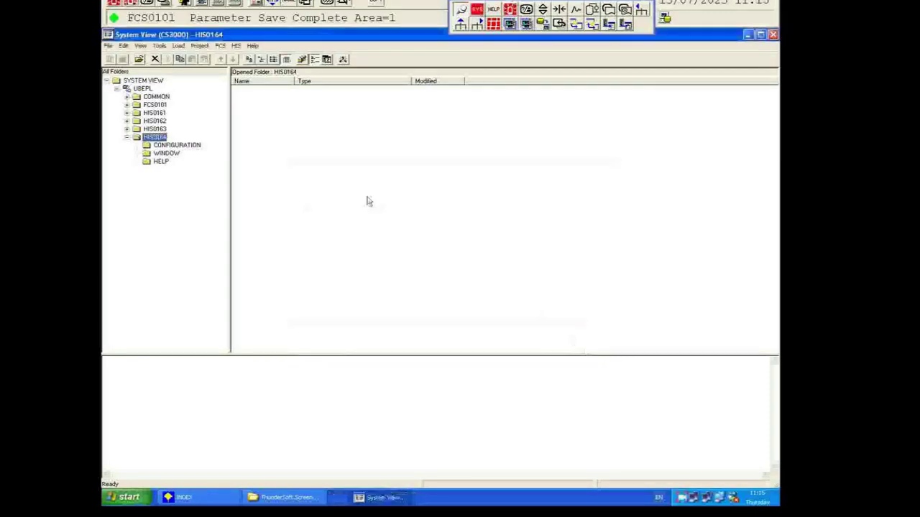
- Minimize System View and open the network computer \\His0164 in Windows Explorer
{"action": "left_click", "coordinate": [749, 36]}
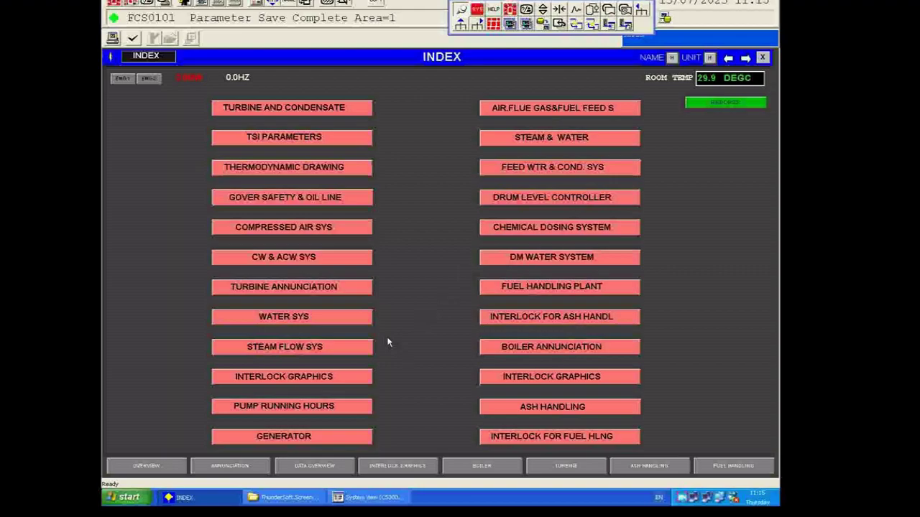
{"action": "key", "text": "super+r"}
{"action": "key", "text": "End"}
{"action": "left_click", "coordinate": [175, 472]}
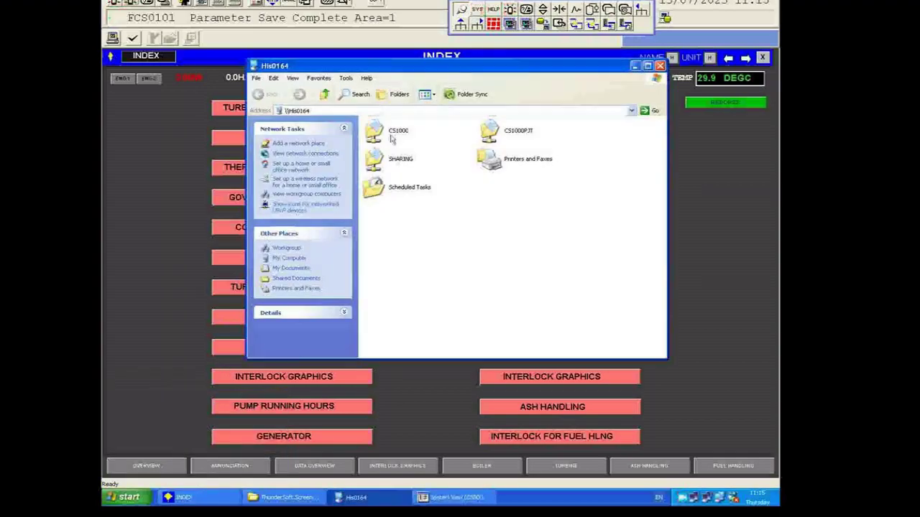
- Open the eng folder inside the CS1000 share on His0164
{"action": "left_click", "coordinate": [391, 136]}
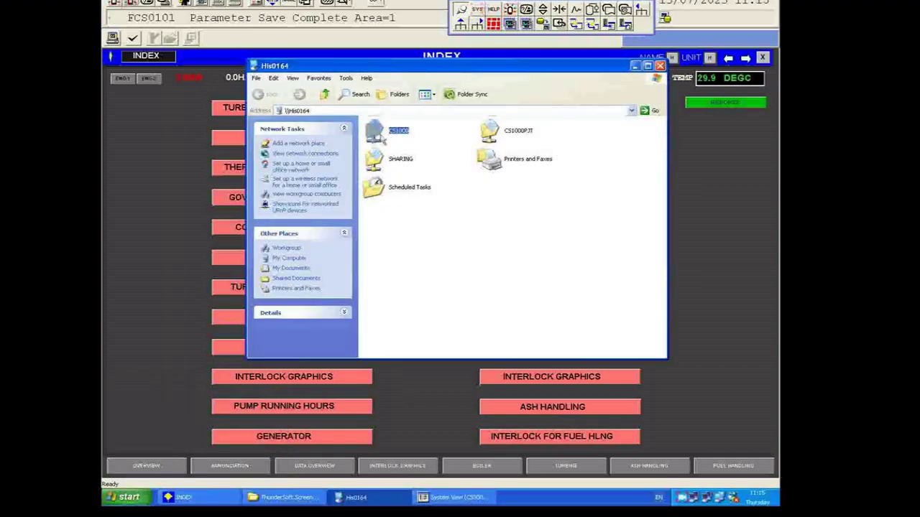
{"action": "double_click", "coordinate": [383, 138]}
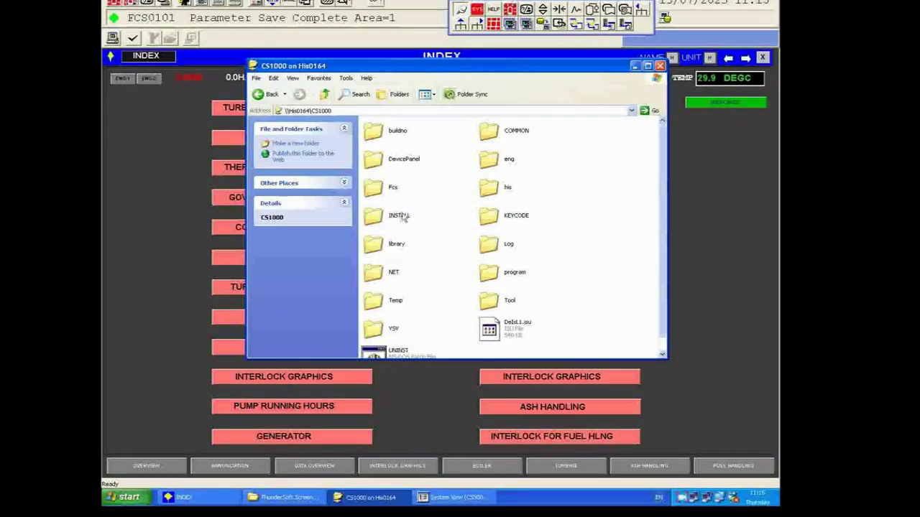
{"action": "left_click", "coordinate": [491, 162]}
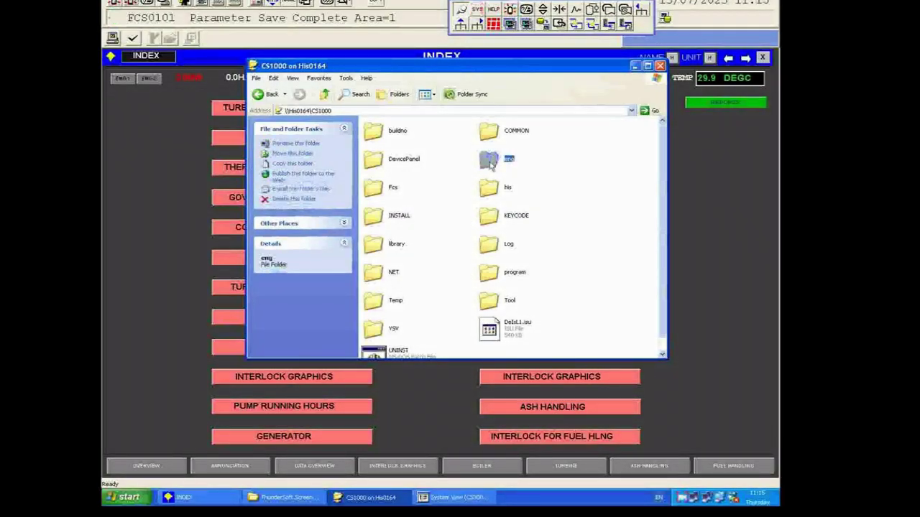
{"action": "double_click", "coordinate": [490, 162]}
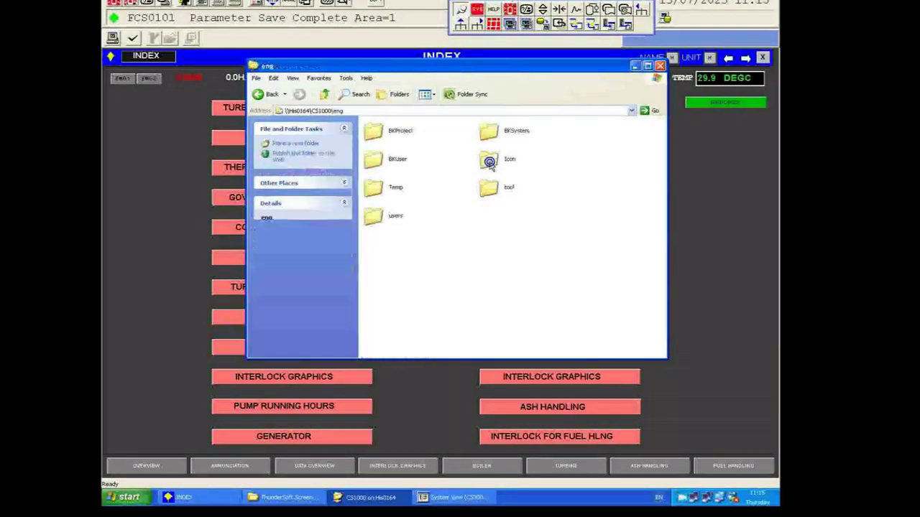
- Look inside the UBEPL project folder in BKProject on His0164, and return to BKProject
{"action": "left_click", "coordinate": [385, 142]}
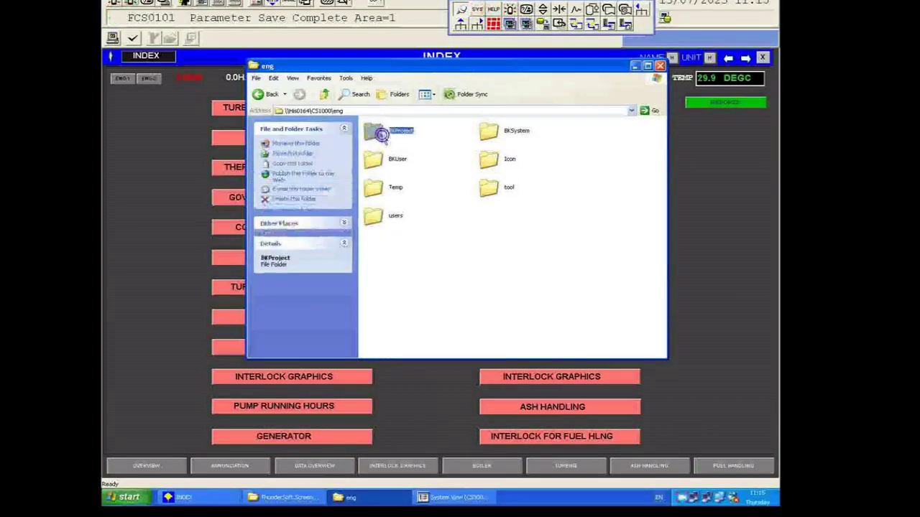
{"action": "double_click", "coordinate": [382, 142]}
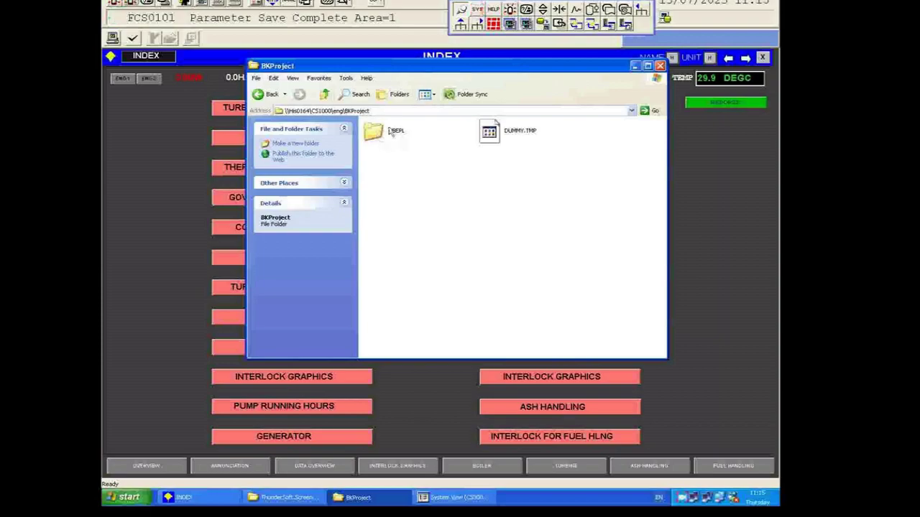
{"action": "double_click", "coordinate": [373, 131]}
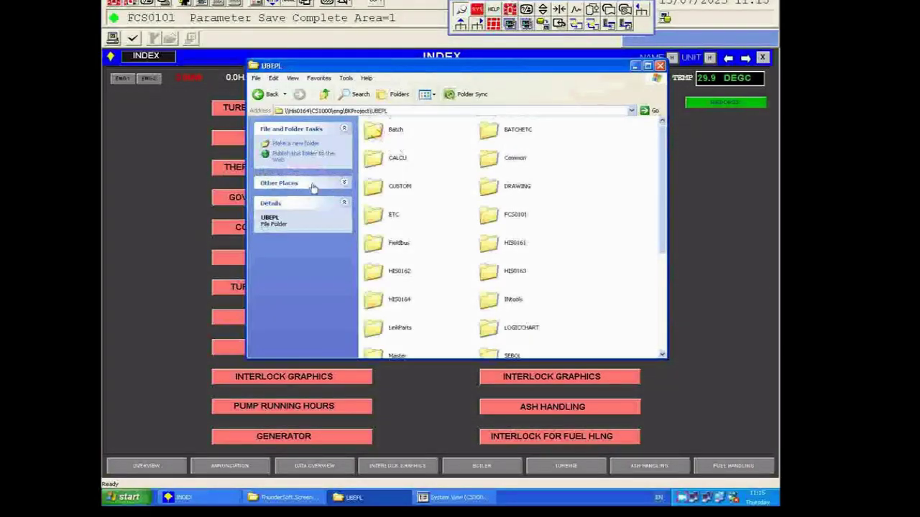
{"action": "left_click", "coordinate": [325, 95]}
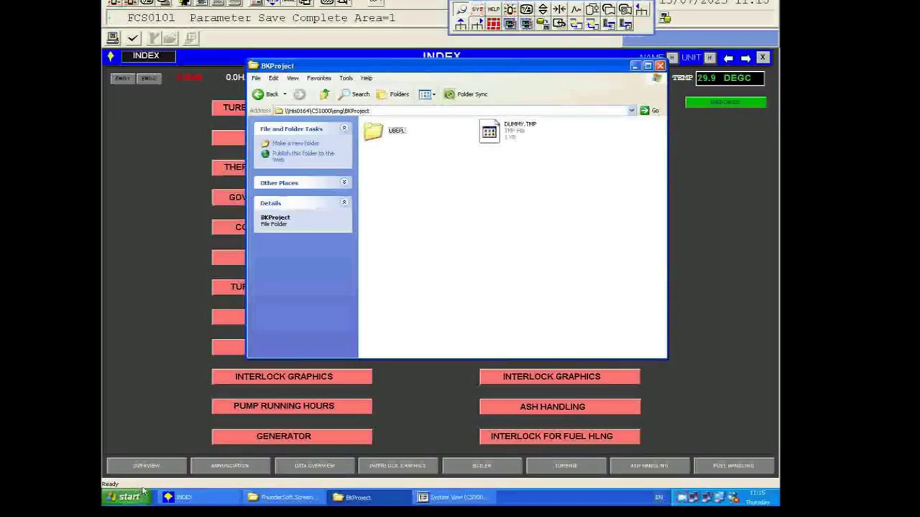
- Open the DCS BACKUP share on the network computer \\HIS0163 in a separate Explorer window
{"action": "key", "text": "super+r"}
{"action": "left_click", "coordinate": [168, 442]}
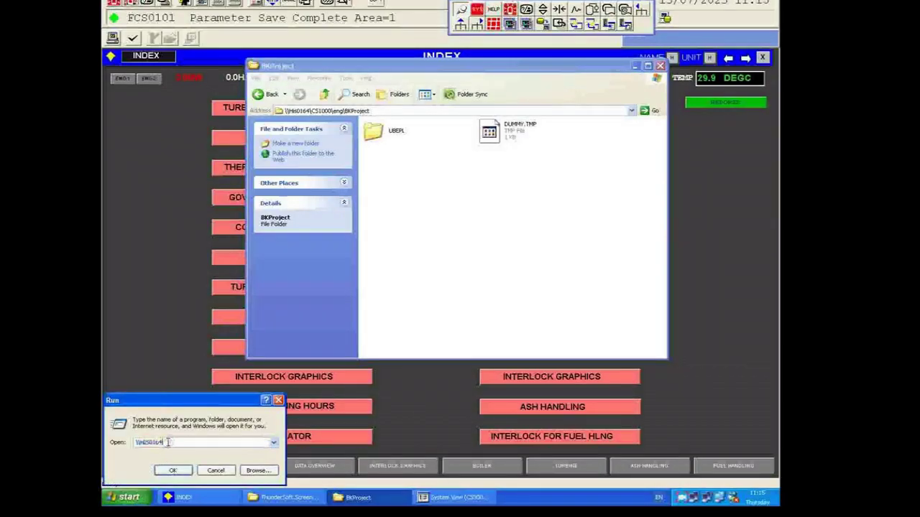
{"action": "key", "text": "BackSpace"}
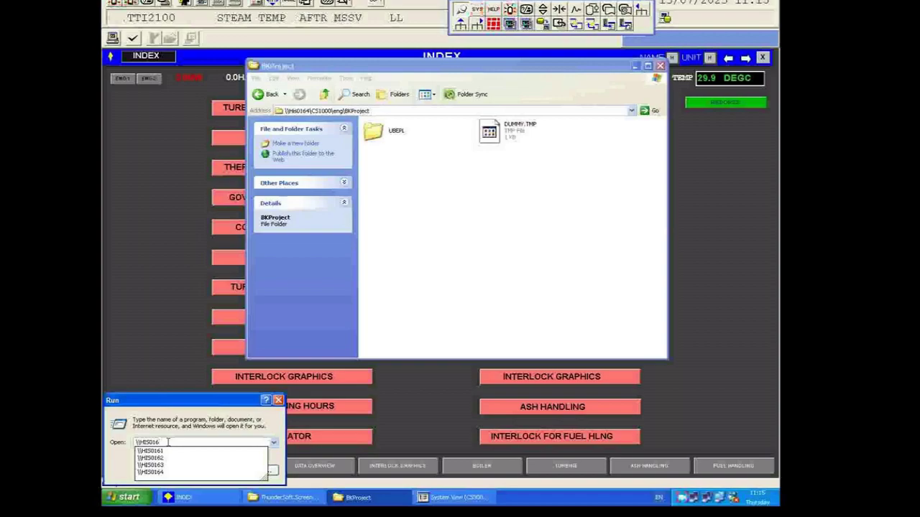
{"action": "type", "text": "3"}
{"action": "key", "text": "Return"}
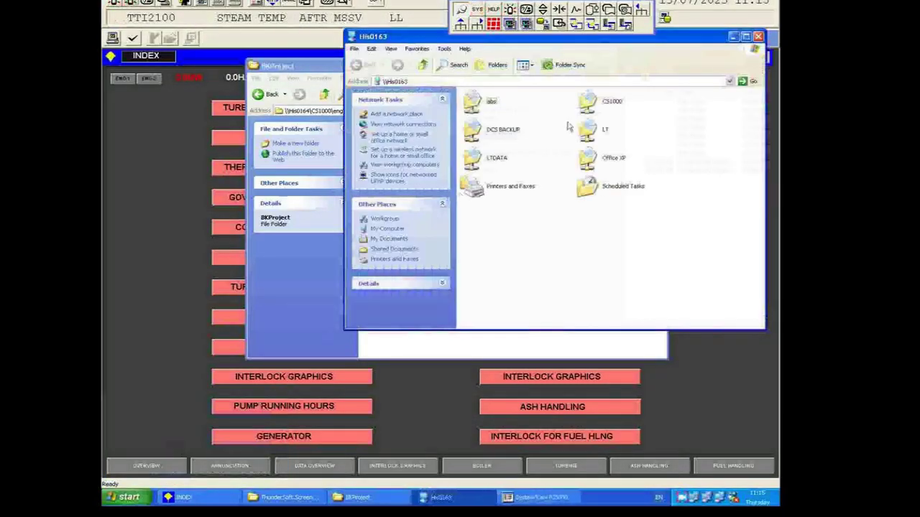
{"action": "double_click", "coordinate": [496, 130]}
- Copy the UBEPL folder from CURRENT BACKUP, close that window, and bring up the paste option in BKProject on His0164 without pasting
{"action": "right_click", "coordinate": [480, 101]}
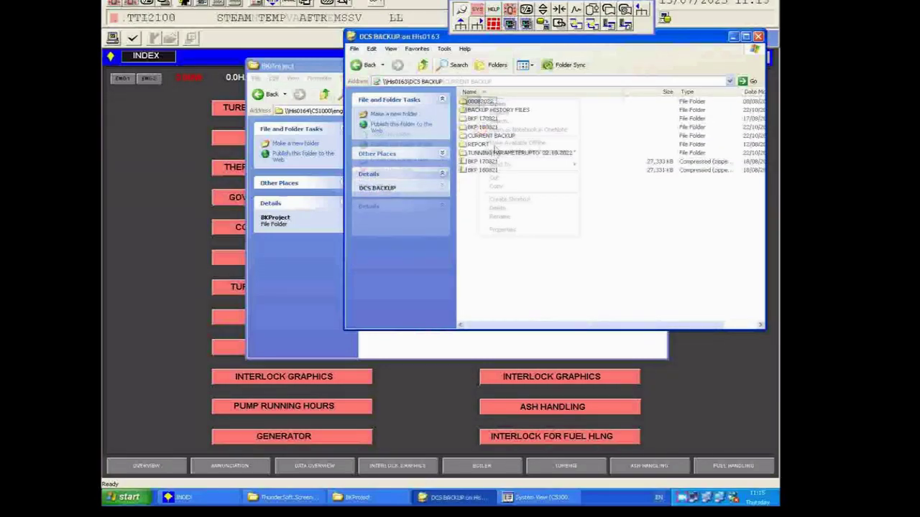
{"action": "left_click", "coordinate": [535, 182]}
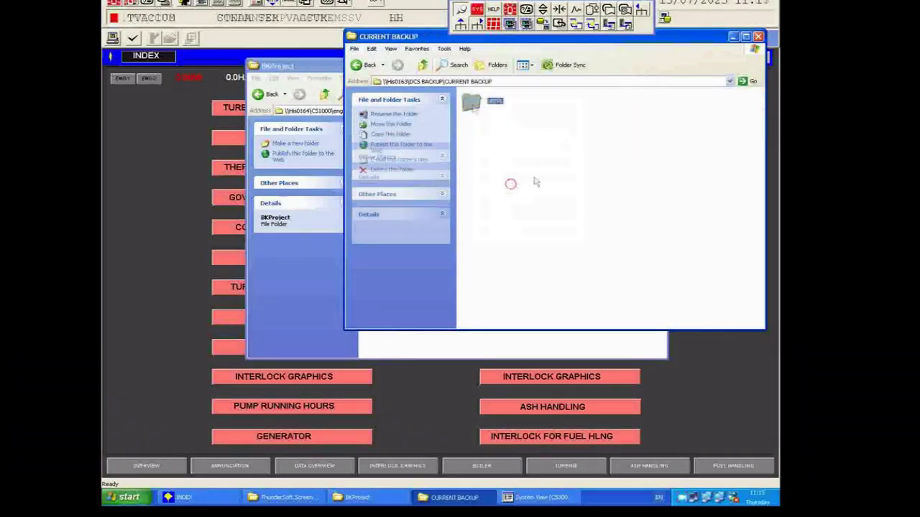
{"action": "left_click", "coordinate": [757, 36]}
{"action": "right_click", "coordinate": [422, 166]}
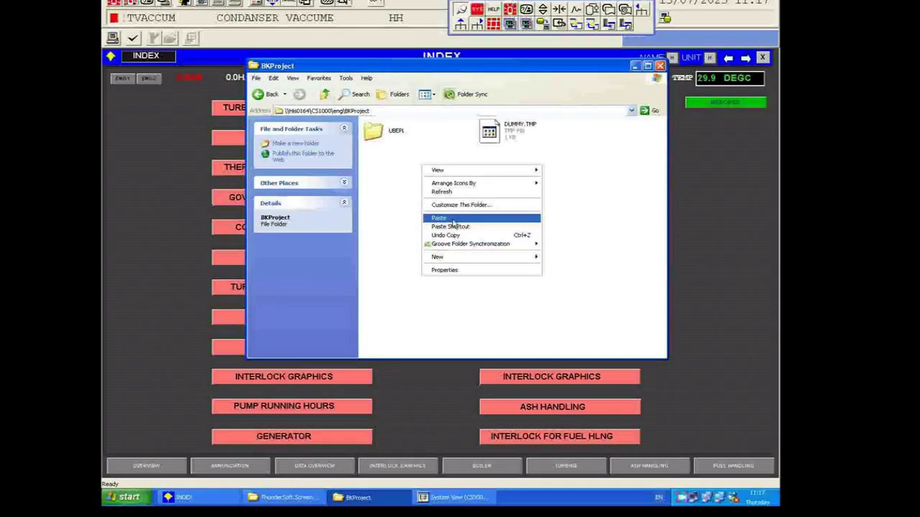
{"action": "left_click", "coordinate": [383, 188]}
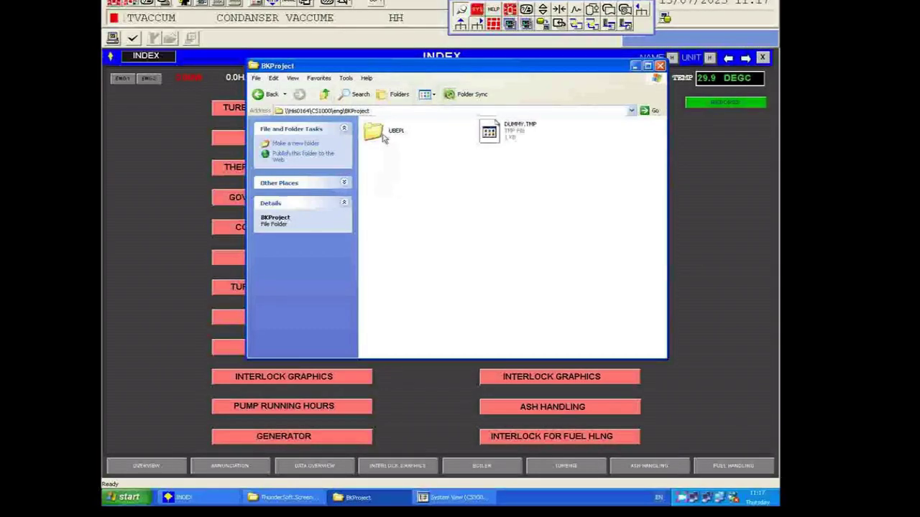
- Open UBEPL in BKProject, list its contents with details, and examine the modified dates of BackupInfo and BackupLock
{"action": "double_click", "coordinate": [383, 138]}
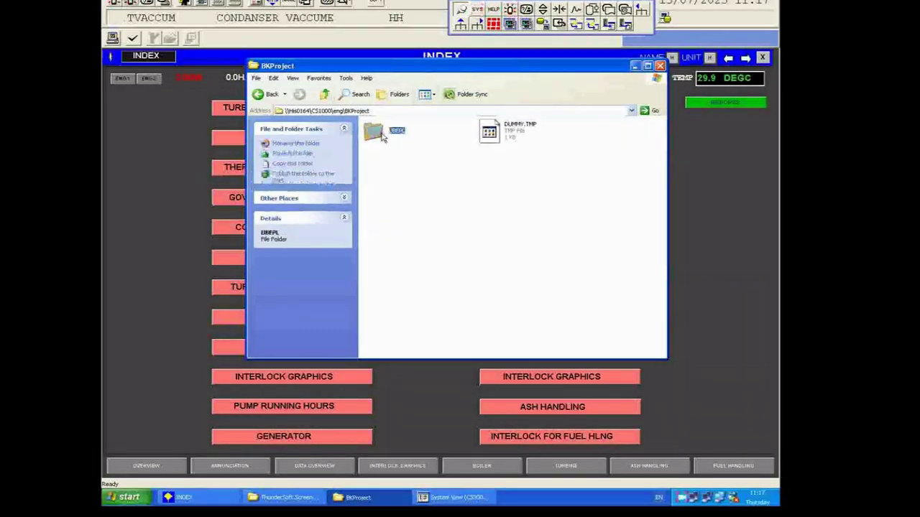
{"action": "left_click", "coordinate": [434, 96]}
{"action": "left_click", "coordinate": [438, 148]}
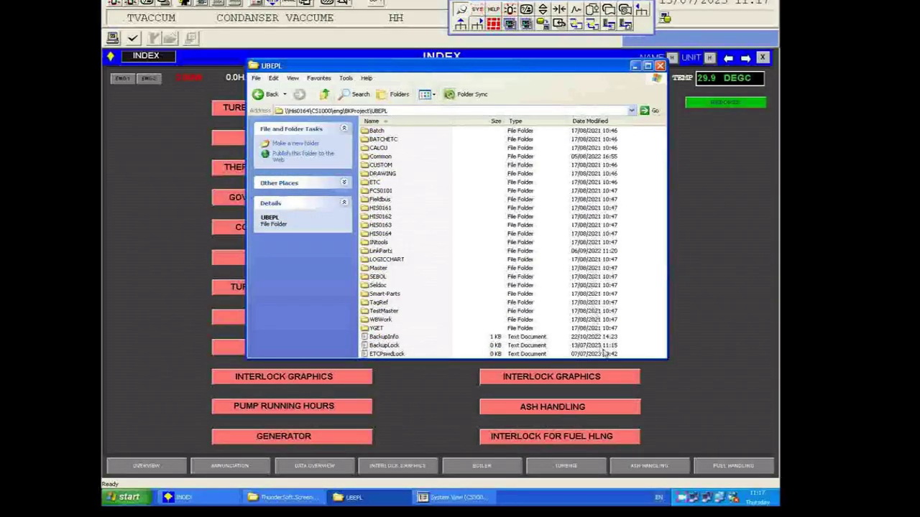
{"action": "left_click", "coordinate": [392, 337]}
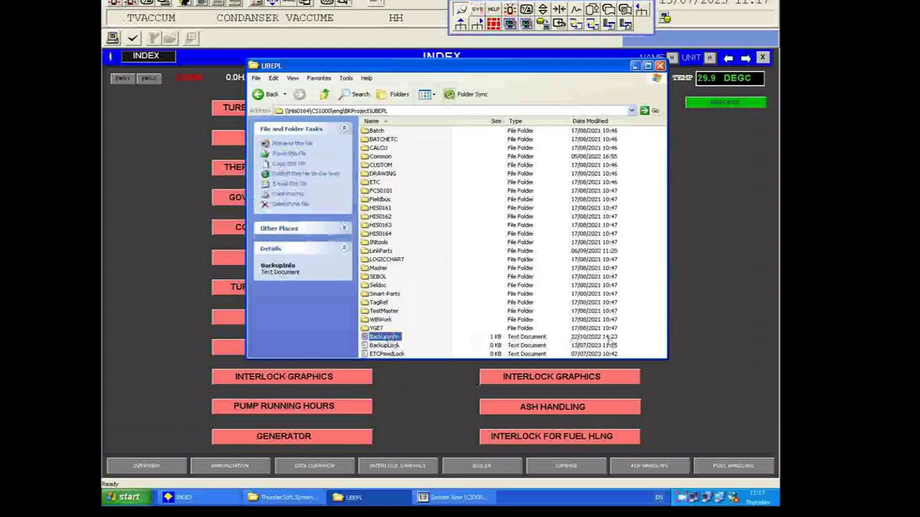
{"action": "left_click", "coordinate": [601, 342]}
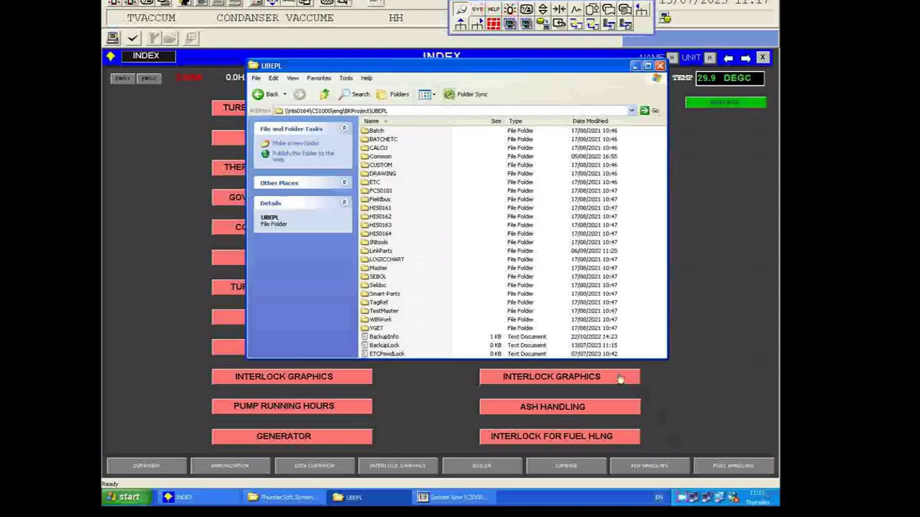
{"action": "left_click", "coordinate": [381, 345]}
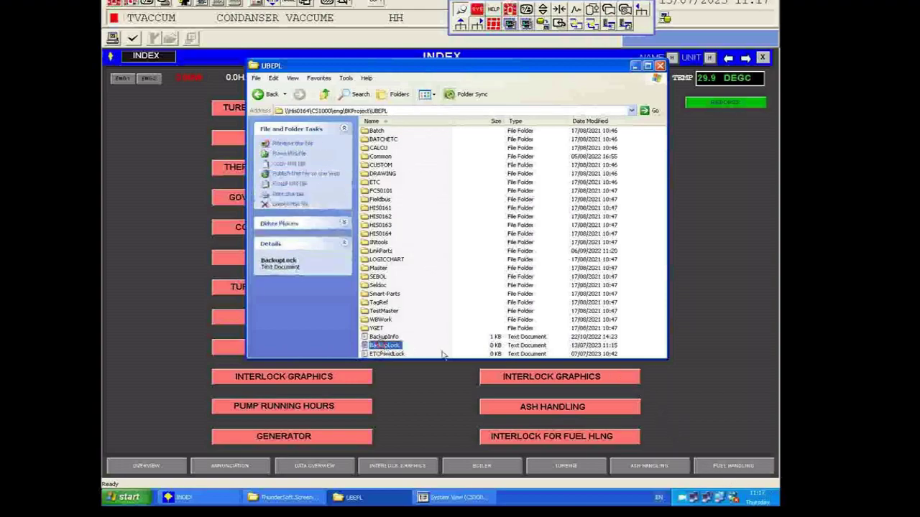
{"action": "left_click", "coordinate": [586, 347]}
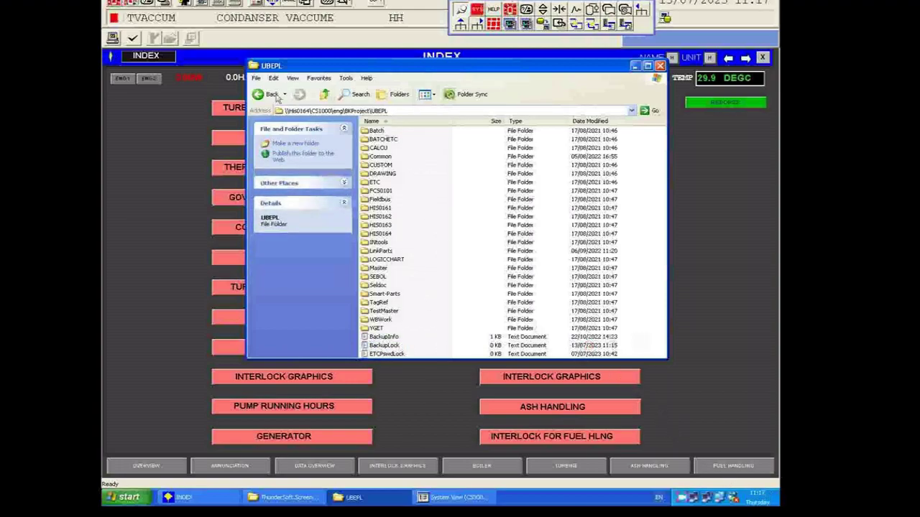
- Return to the eng folder on His0164 and close its Explorer window
{"action": "left_click", "coordinate": [325, 95]}
{"action": "left_click", "coordinate": [324, 95]}
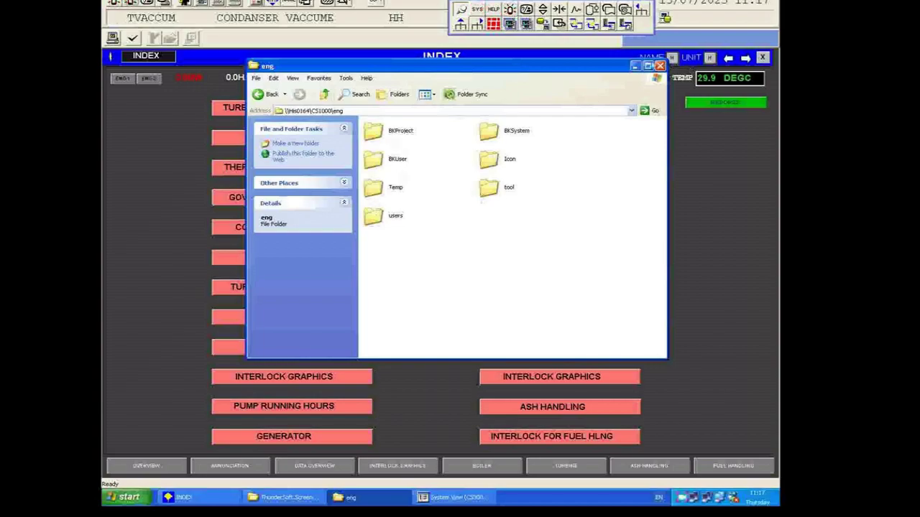
{"action": "left_click", "coordinate": [660, 66]}
- Try to launch the Project's Attribution Utility from the YOKOGAWA CENTUM programs
{"action": "left_click", "coordinate": [128, 497]}
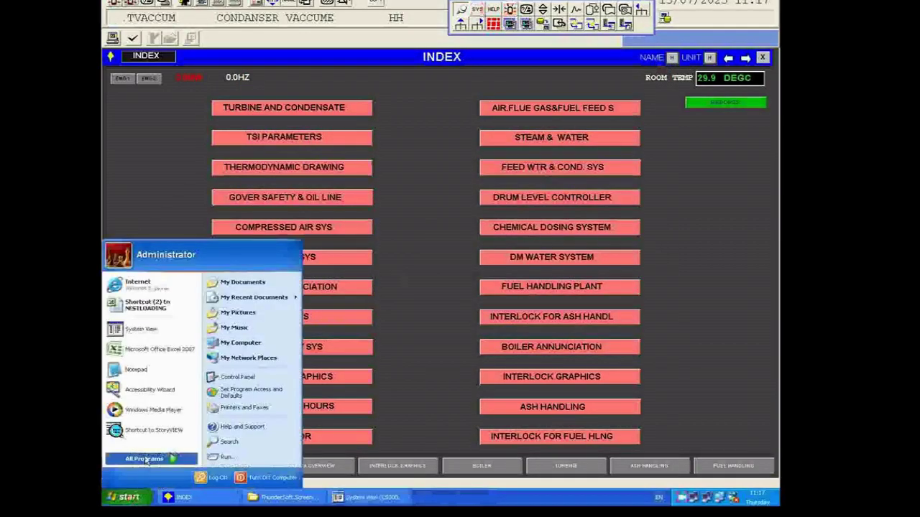
{"action": "left_click", "coordinate": [146, 460]}
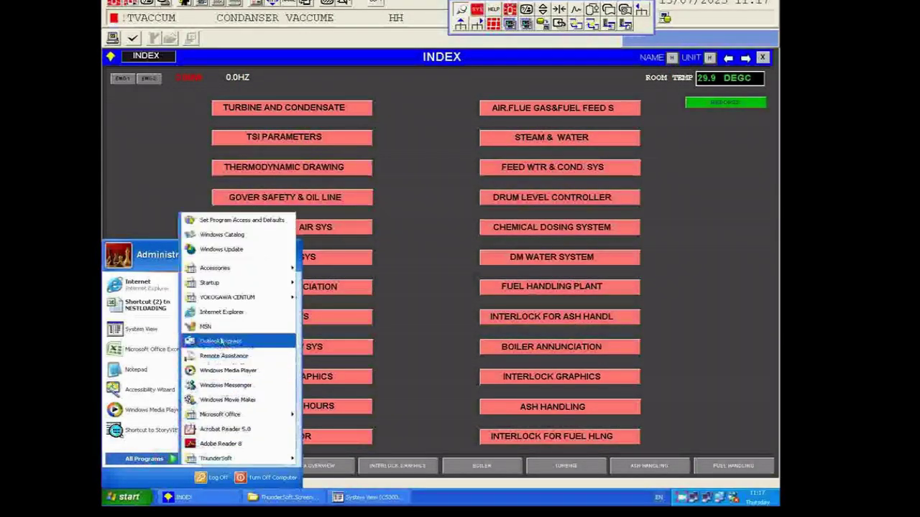
{"action": "mouse_move", "coordinate": [232, 300]}
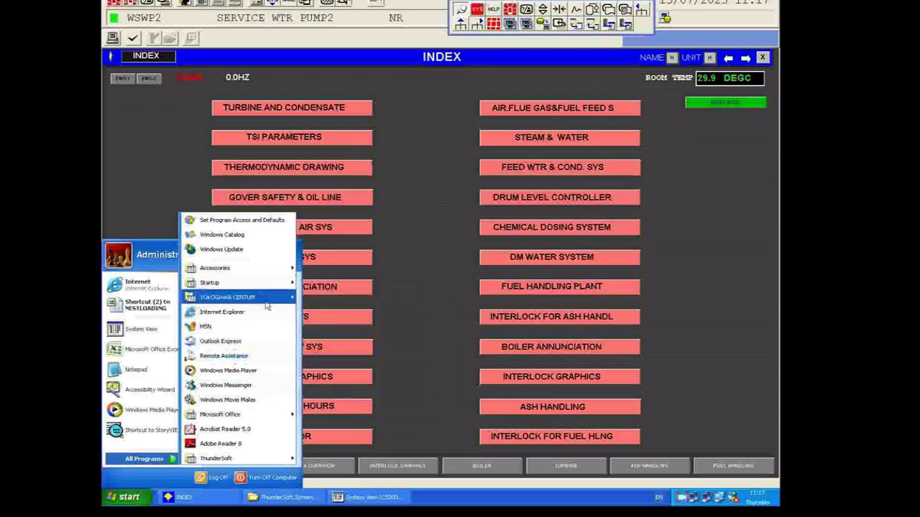
{"action": "mouse_move", "coordinate": [266, 306]}
{"action": "left_click", "coordinate": [352, 381]}
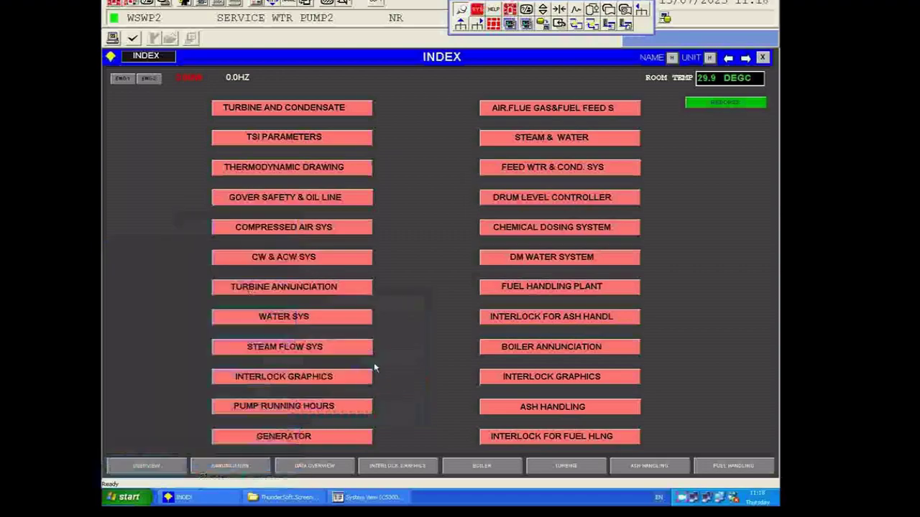
- Restore System View and exit it without backing up project UBEPL
{"action": "left_click", "coordinate": [363, 497]}
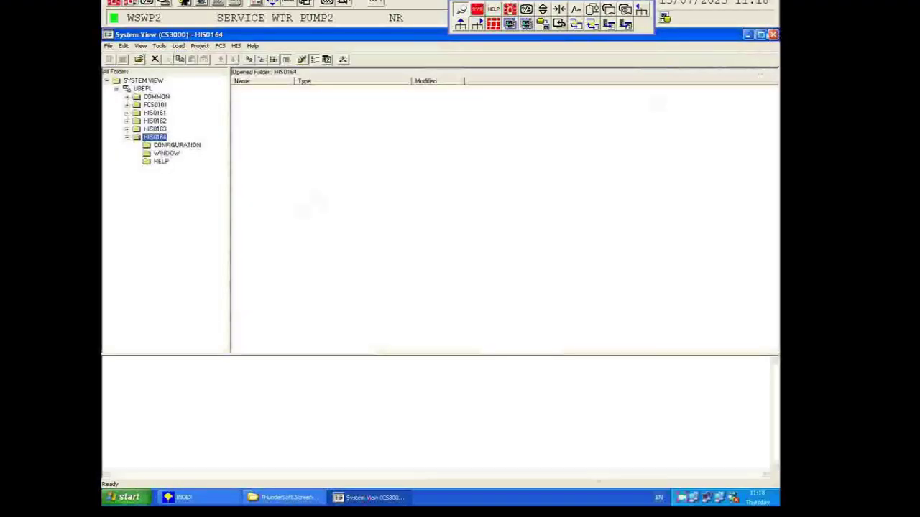
{"action": "left_click", "coordinate": [773, 34]}
{"action": "left_click", "coordinate": [425, 275]}
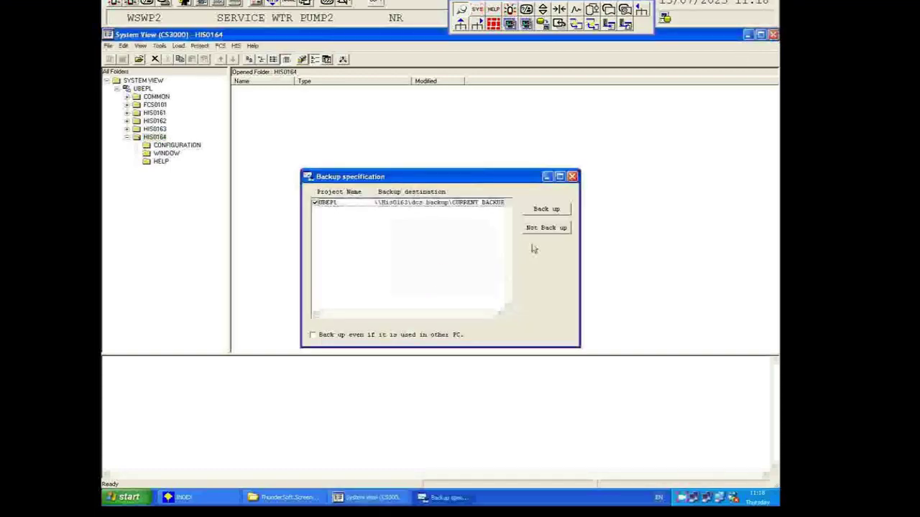
{"action": "left_click", "coordinate": [546, 227]}
{"action": "left_click", "coordinate": [440, 277]}
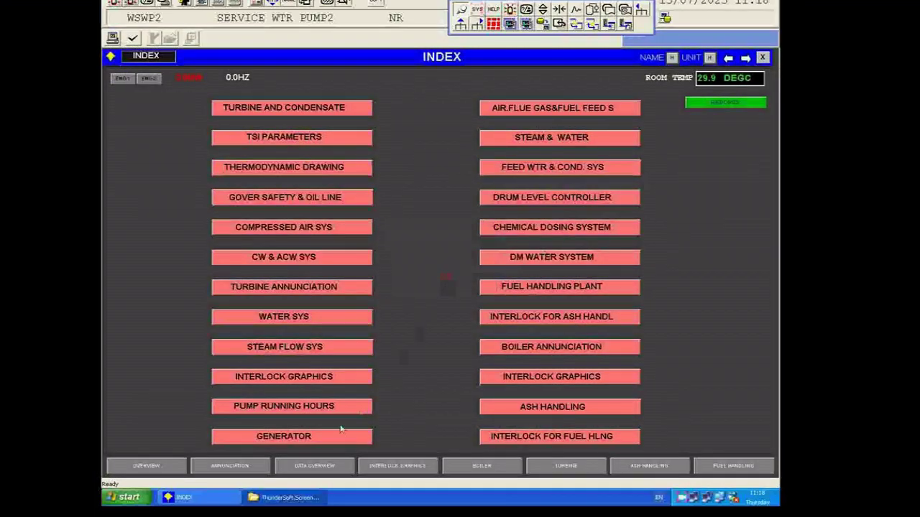
- Launch the Project's Attribution Utility and accept its warning about shared projects
{"action": "left_click", "coordinate": [126, 498]}
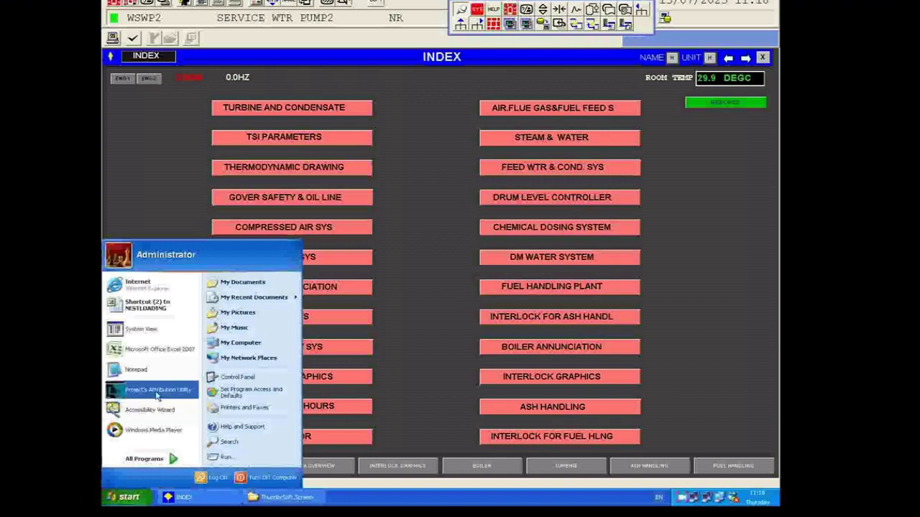
{"action": "left_click", "coordinate": [160, 393]}
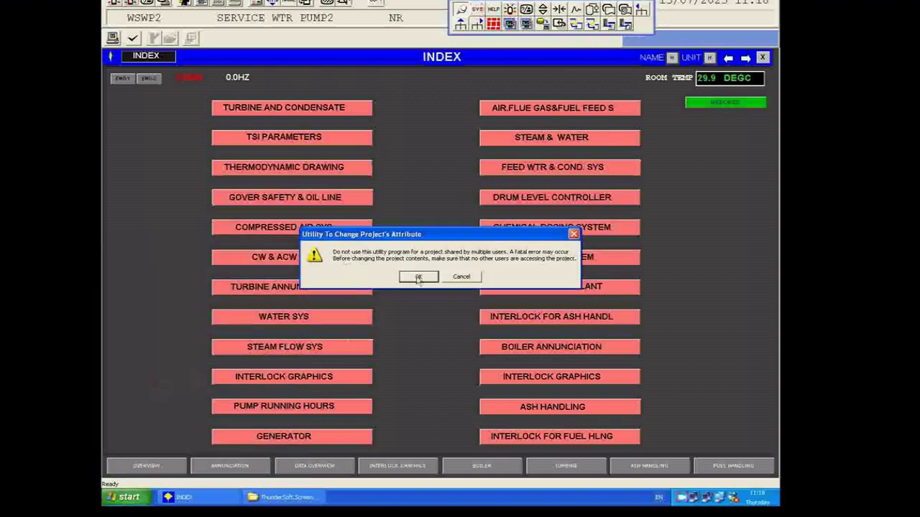
{"action": "left_click", "coordinate": [418, 278]}
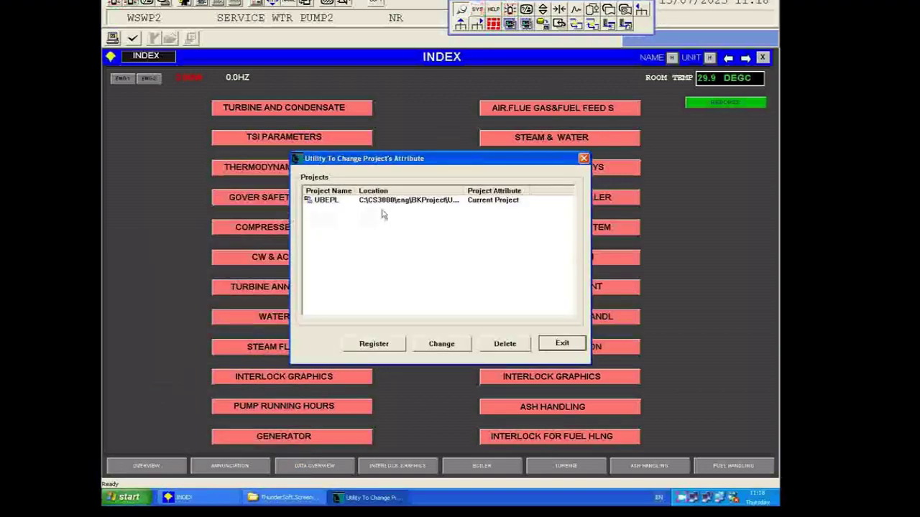
- Adjust the Location column to show the full path, examine project UBEPL's location and attribute, and exit the utility
{"action": "left_click_drag", "start_coordinate": [462, 191], "coordinate": [516, 190]}
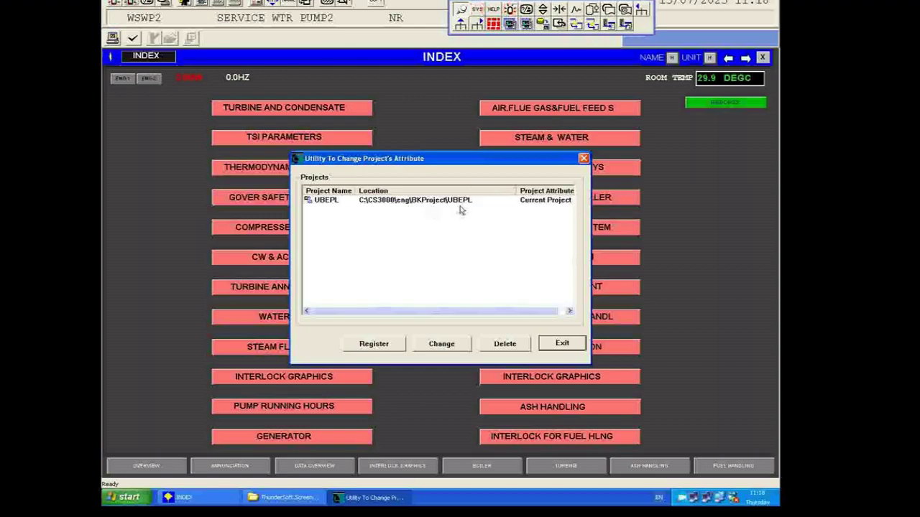
{"action": "left_click_drag", "start_coordinate": [516, 191], "coordinate": [483, 191]}
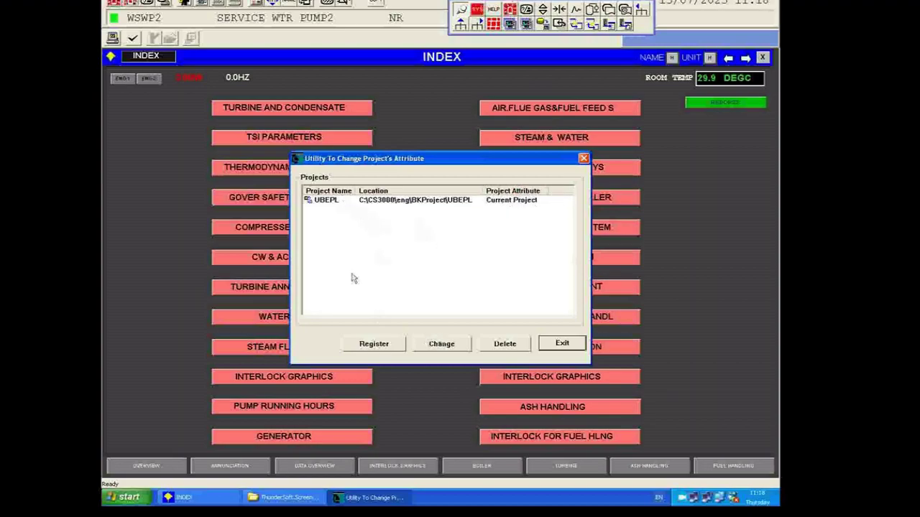
{"action": "left_click", "coordinate": [327, 201]}
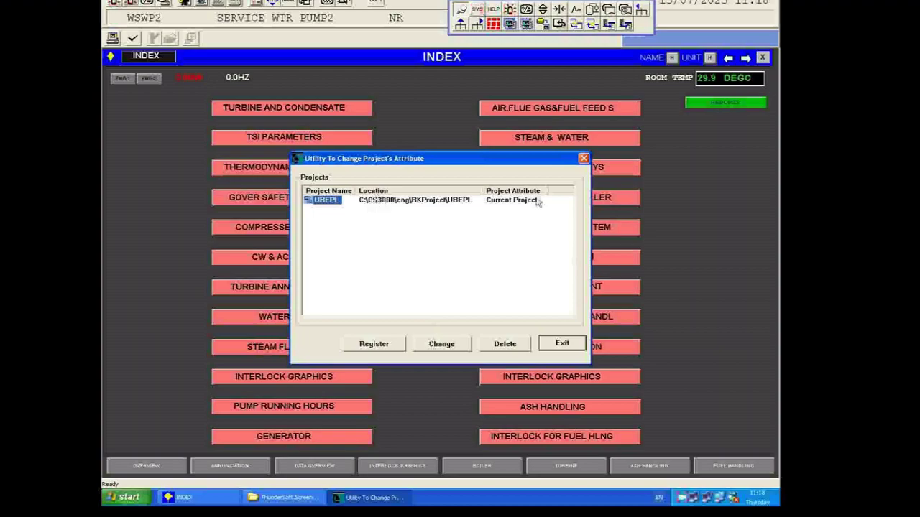
{"action": "left_click", "coordinate": [562, 344]}
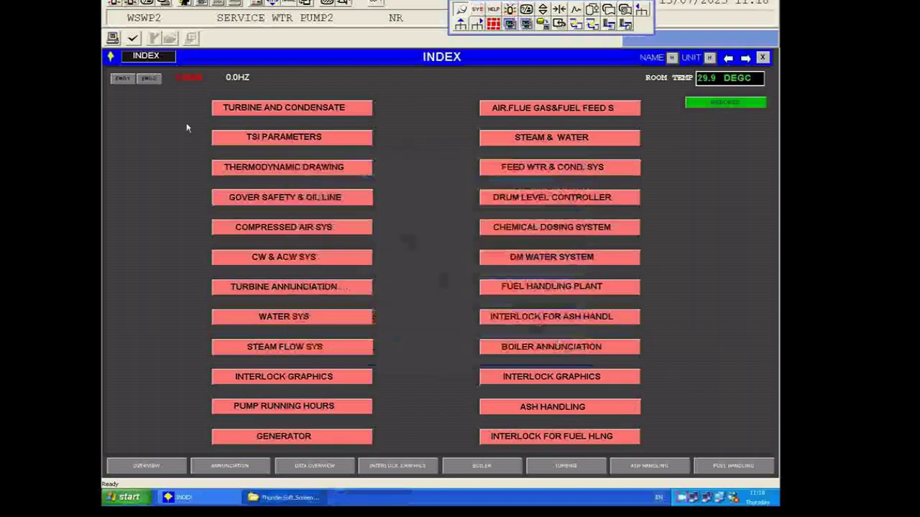
- Check the system alarm messages and open the station status display of FCS0101 from the system status overview
{"action": "left_click", "coordinate": [133, 6]}
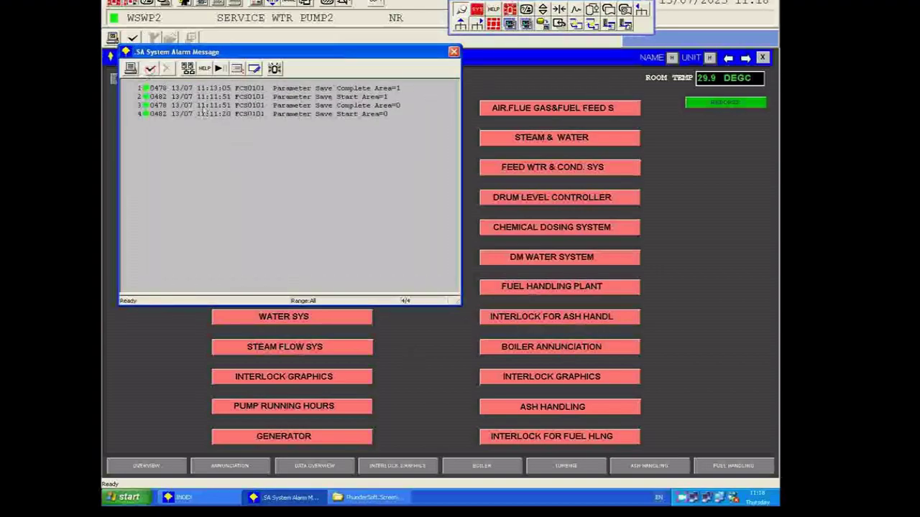
{"action": "left_click", "coordinate": [152, 69]}
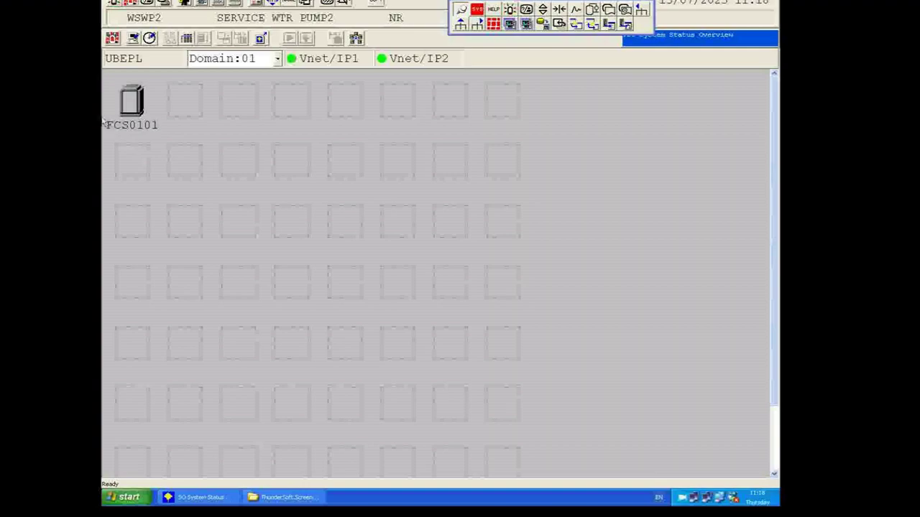
{"action": "double_click", "coordinate": [140, 113]}
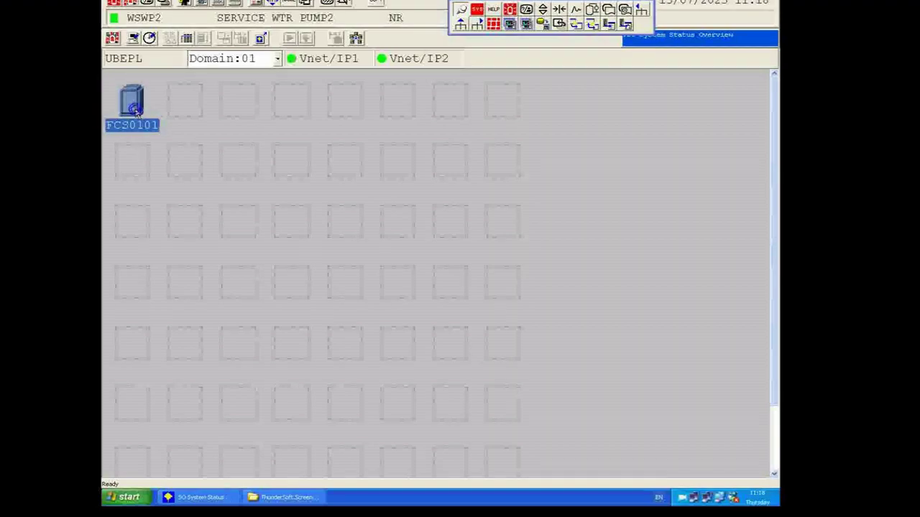
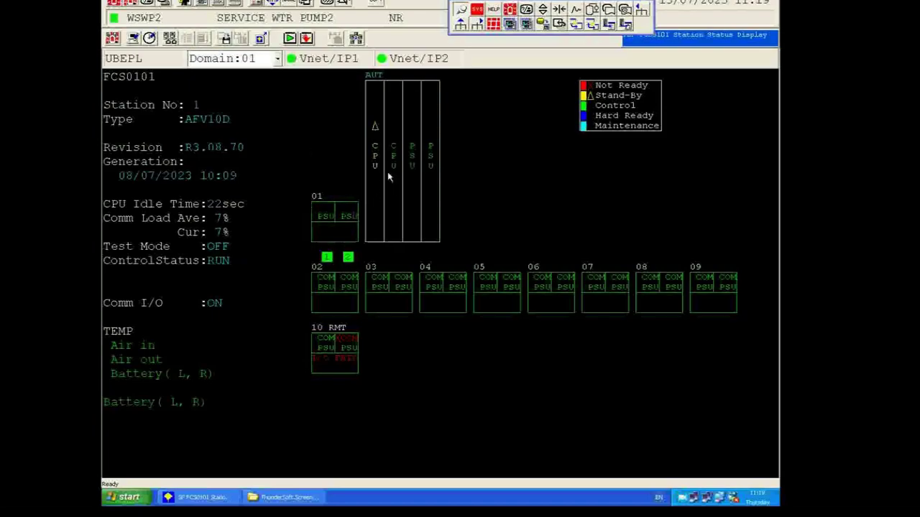
- Examine the I/O units of node 1, selecting its fifth-slot ADV151P module, and of remote node 10 without loading any module
{"action": "left_click", "coordinate": [326, 232]}
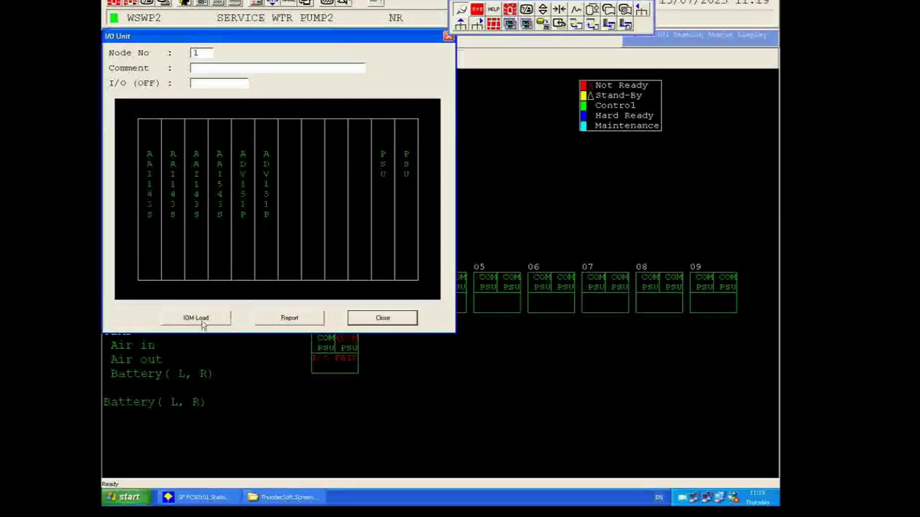
{"action": "left_click", "coordinate": [244, 199]}
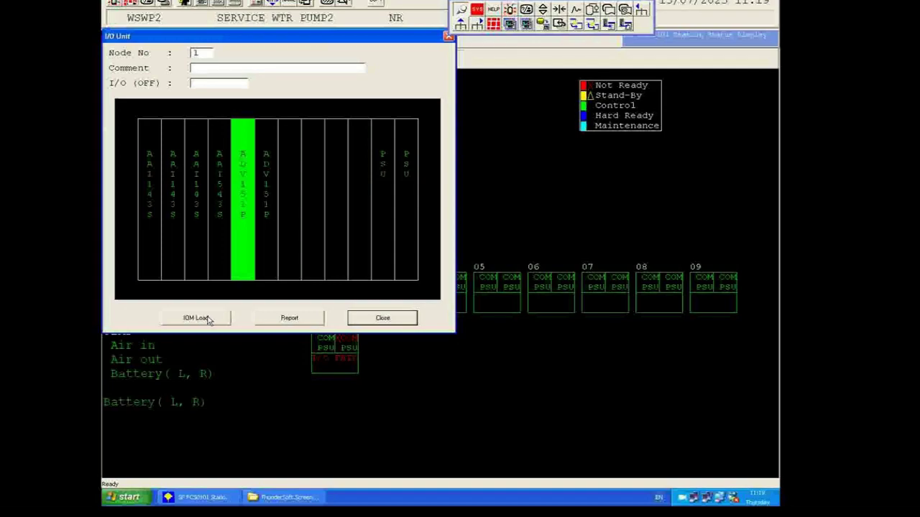
{"action": "left_click", "coordinate": [382, 318]}
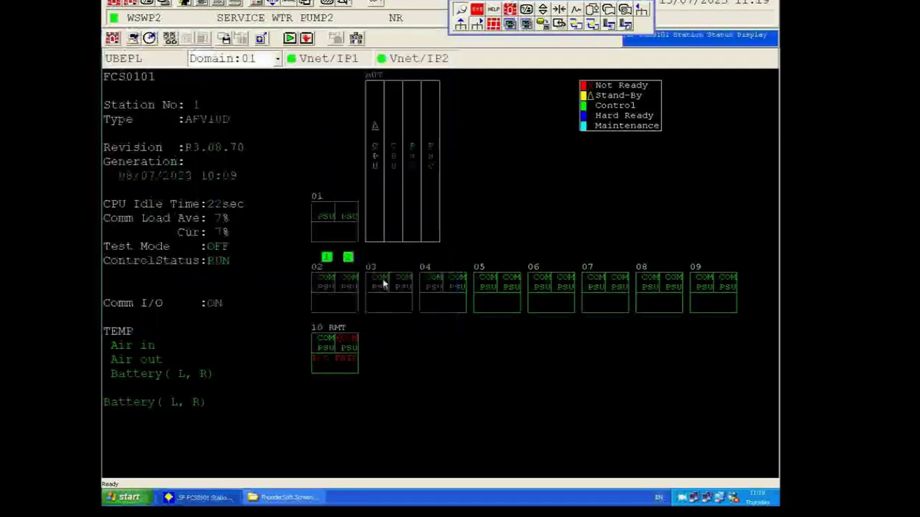
{"action": "left_click", "coordinate": [334, 338]}
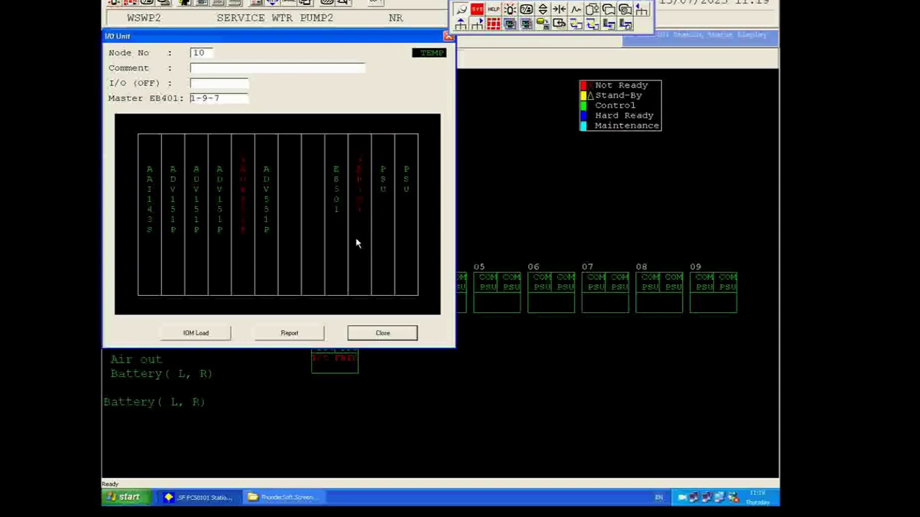
{"action": "left_click", "coordinate": [381, 335]}
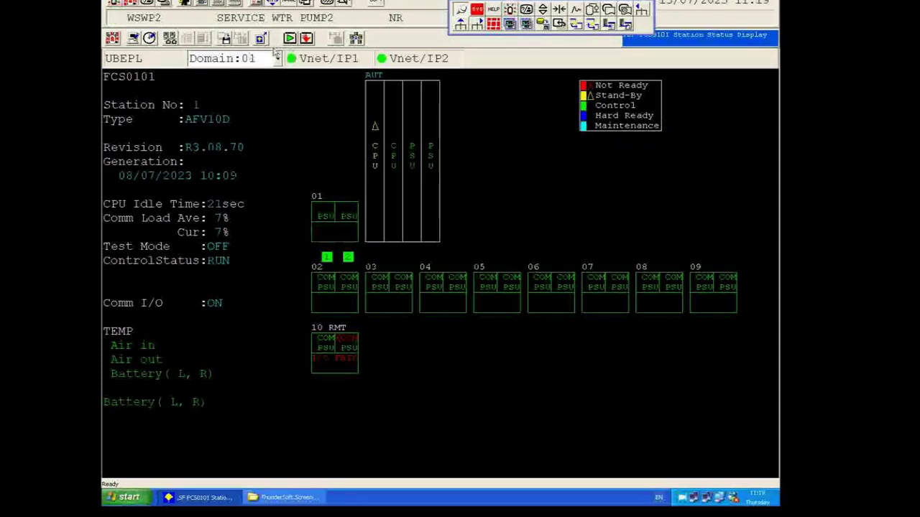
- Examine the Domain:01 network status for the Station C-C, S-C, C-S and S-S views, and close the display
{"action": "left_click", "coordinate": [356, 38]}
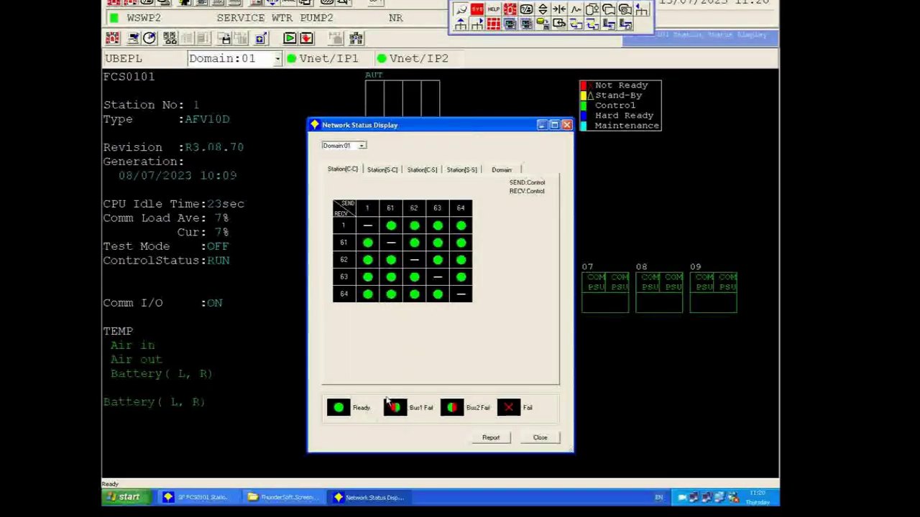
{"action": "left_click", "coordinate": [323, 67]}
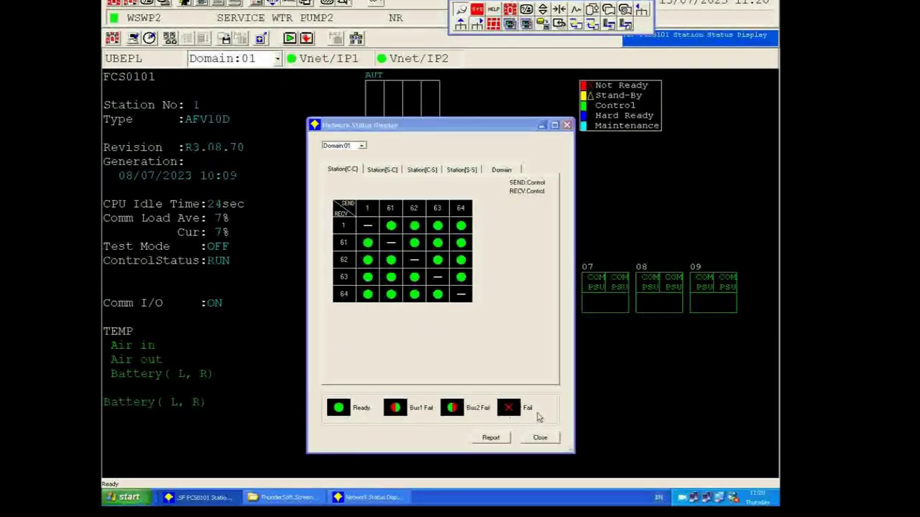
{"action": "left_click", "coordinate": [507, 423]}
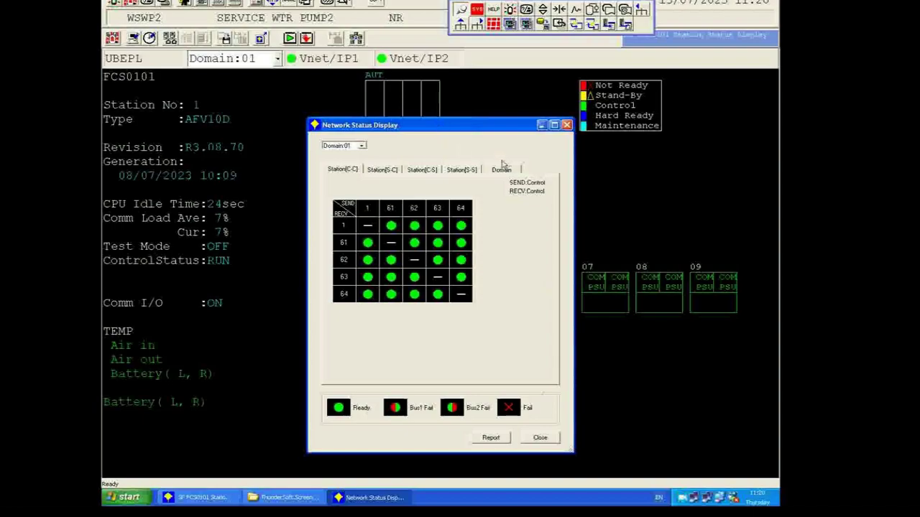
{"action": "left_click", "coordinate": [393, 170]}
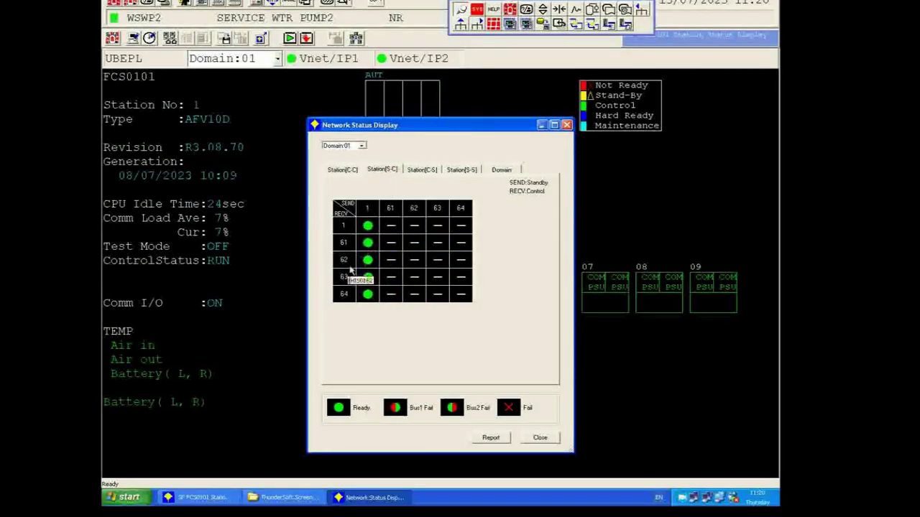
{"action": "left_click", "coordinate": [420, 171]}
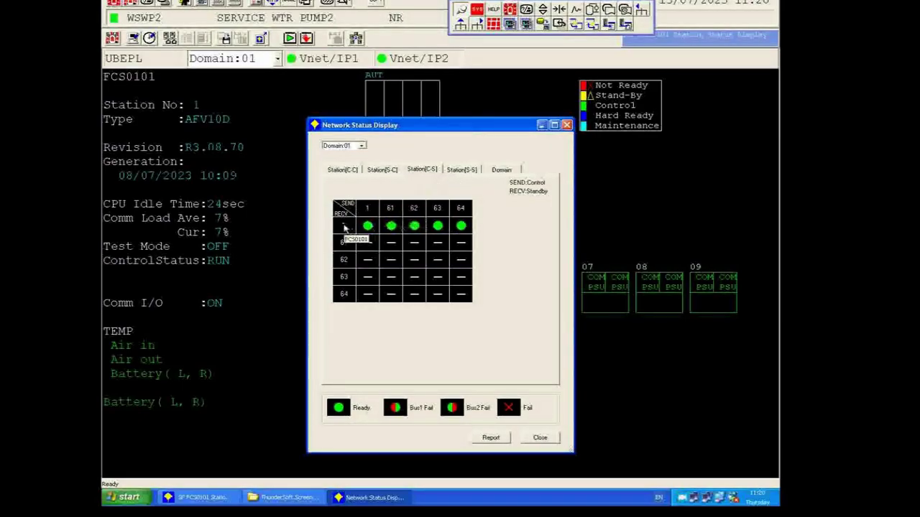
{"action": "left_click", "coordinate": [466, 169]}
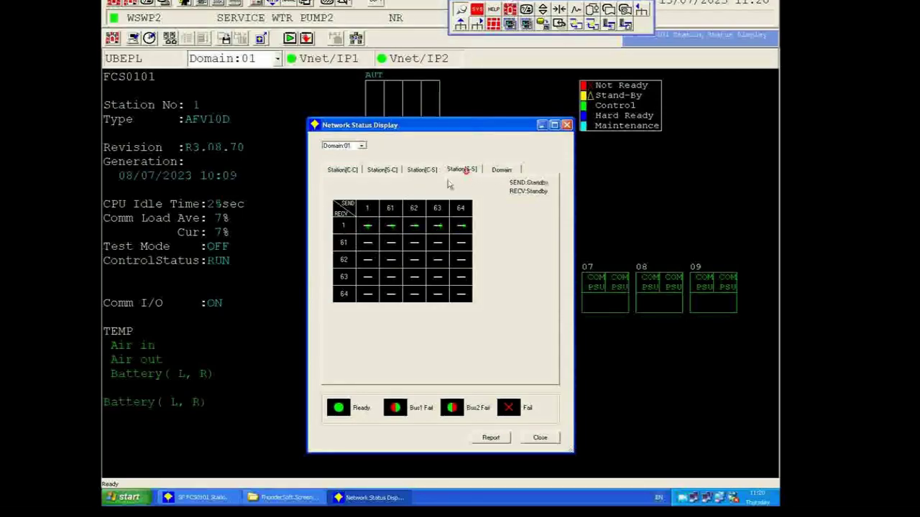
{"action": "left_click", "coordinate": [349, 171]}
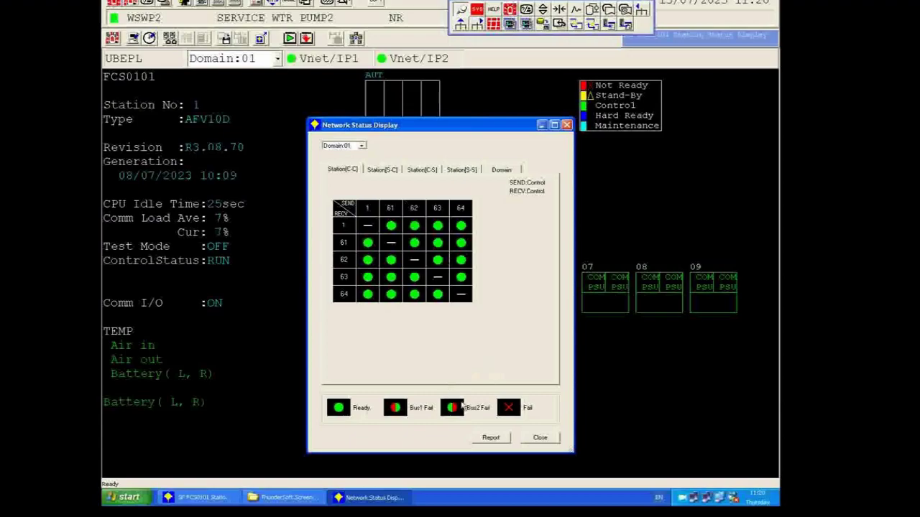
{"action": "left_click", "coordinate": [540, 438]}
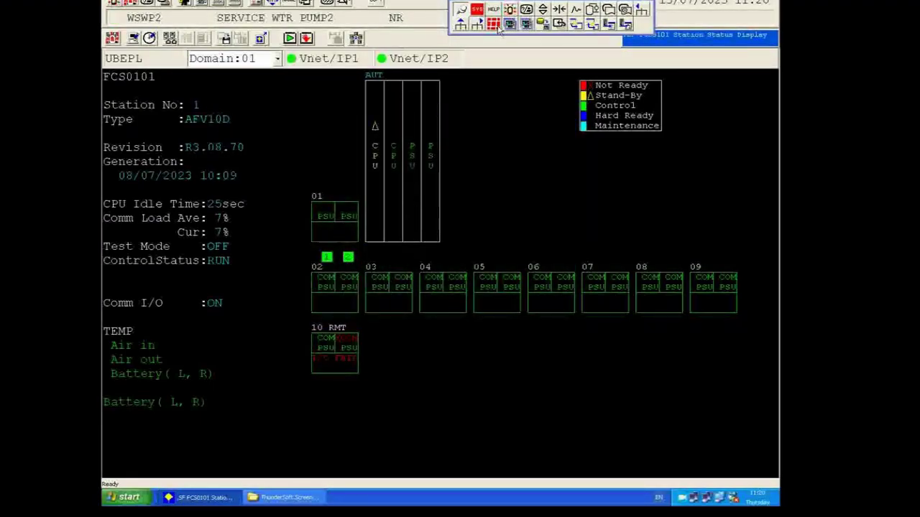
- View the Adjust Time date and time settings and close the dialog without applying a change
{"action": "left_click", "coordinate": [148, 39]}
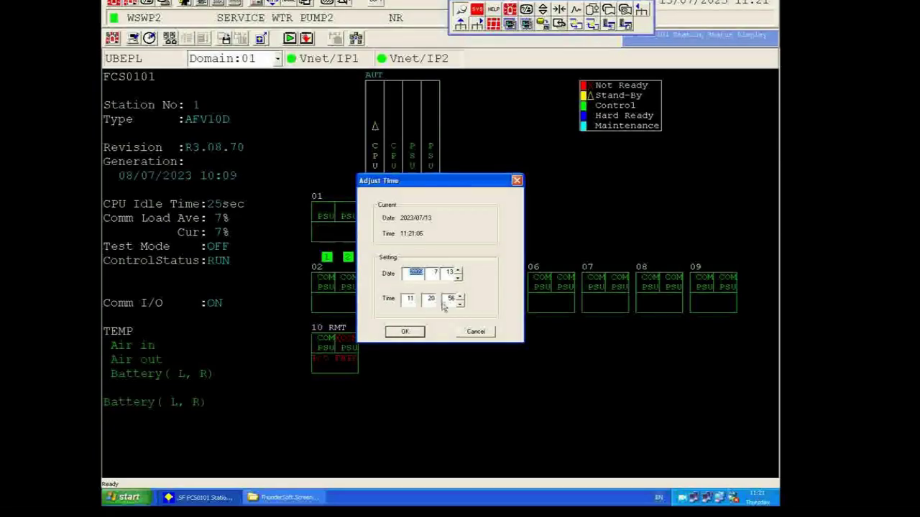
{"action": "left_click", "coordinate": [766, 503]}
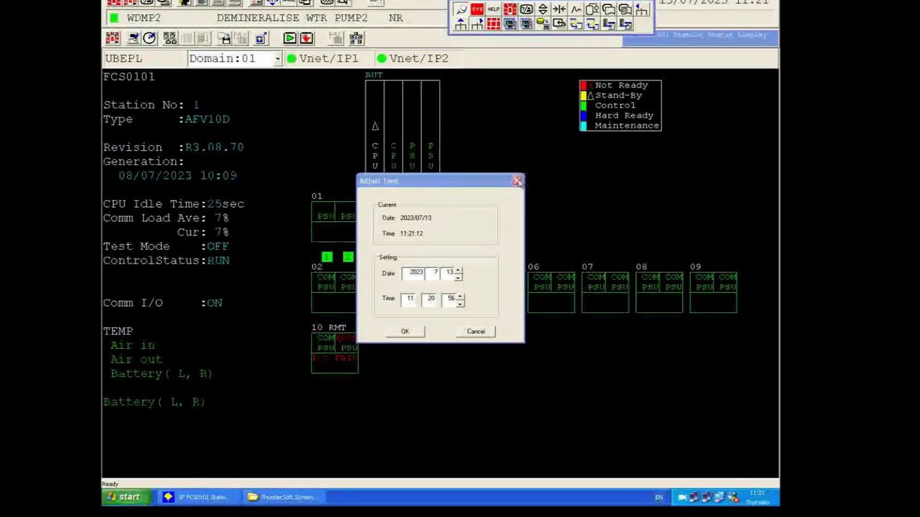
{"action": "left_click", "coordinate": [517, 182]}
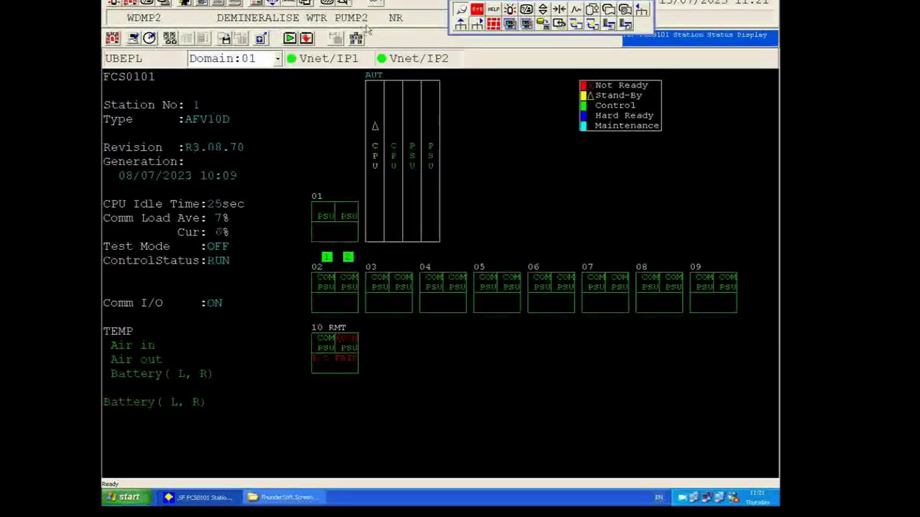